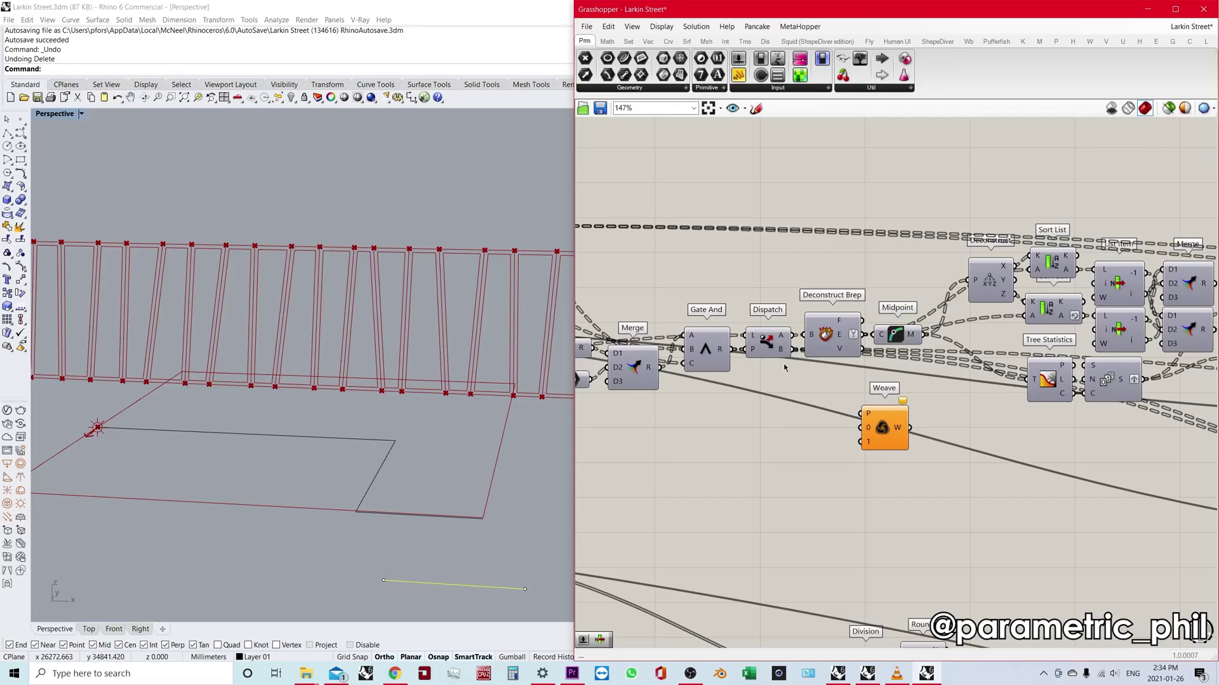
- Move the Weave component clear of Dispatch and place it below the Tree Statistics component
click(773, 343)
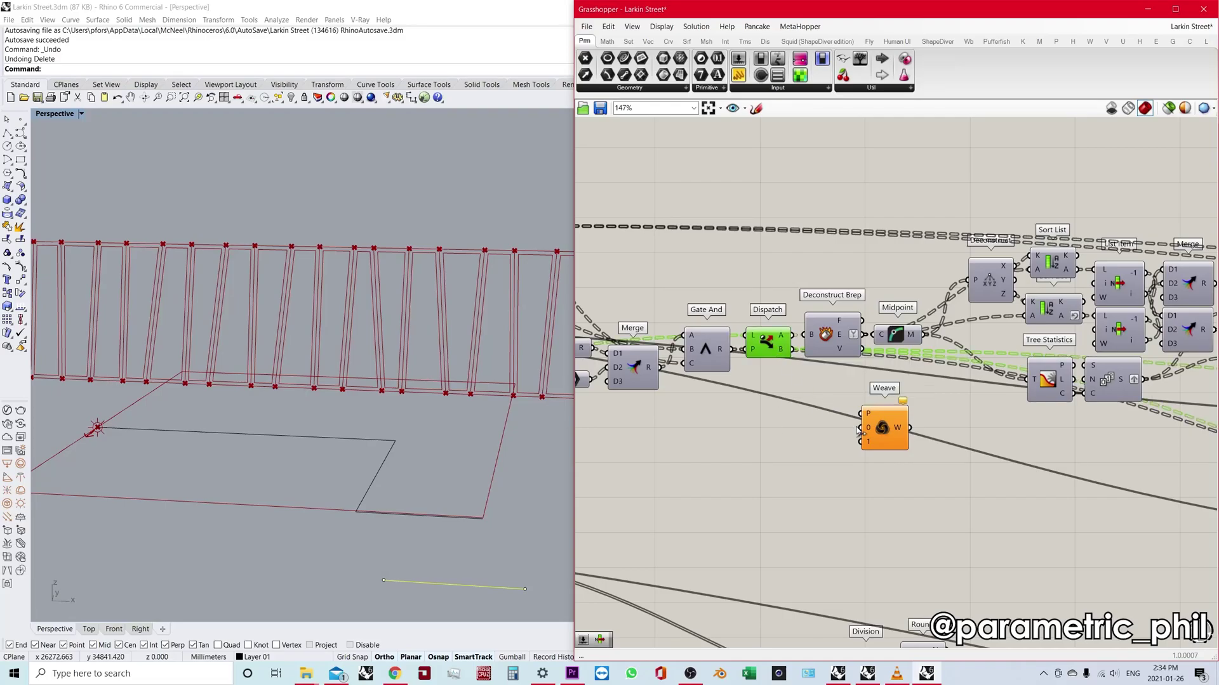
drag(882, 433, 885, 423)
click(793, 364)
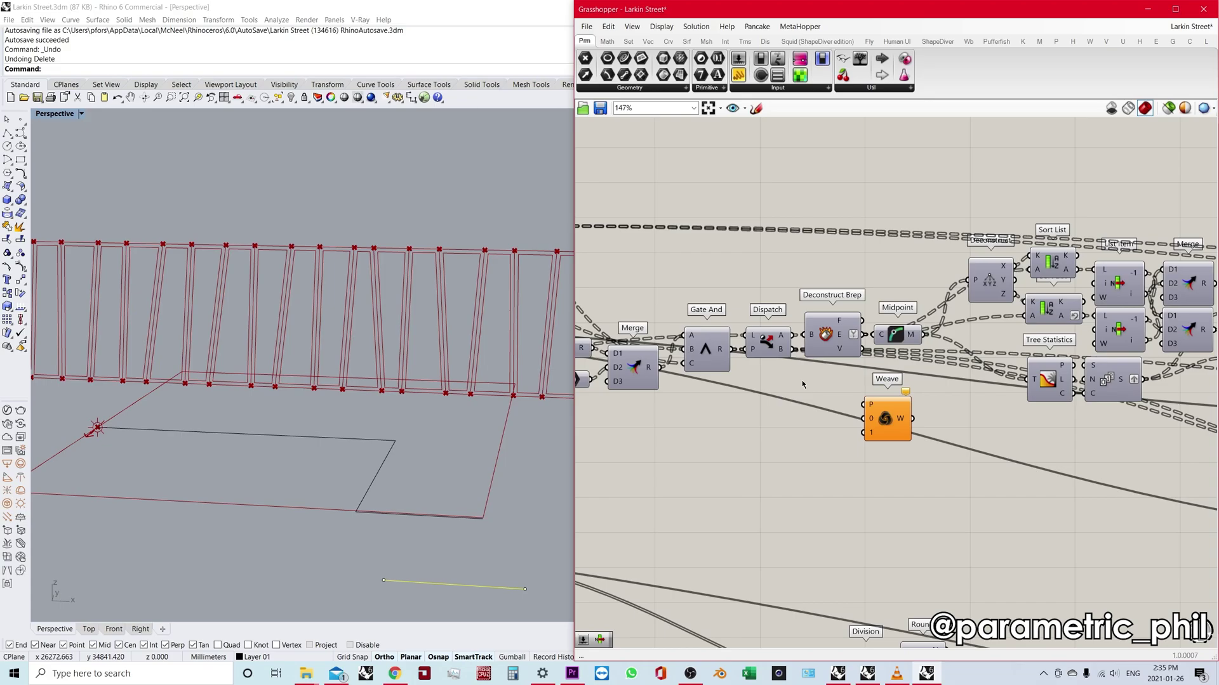
drag(888, 418, 1037, 456)
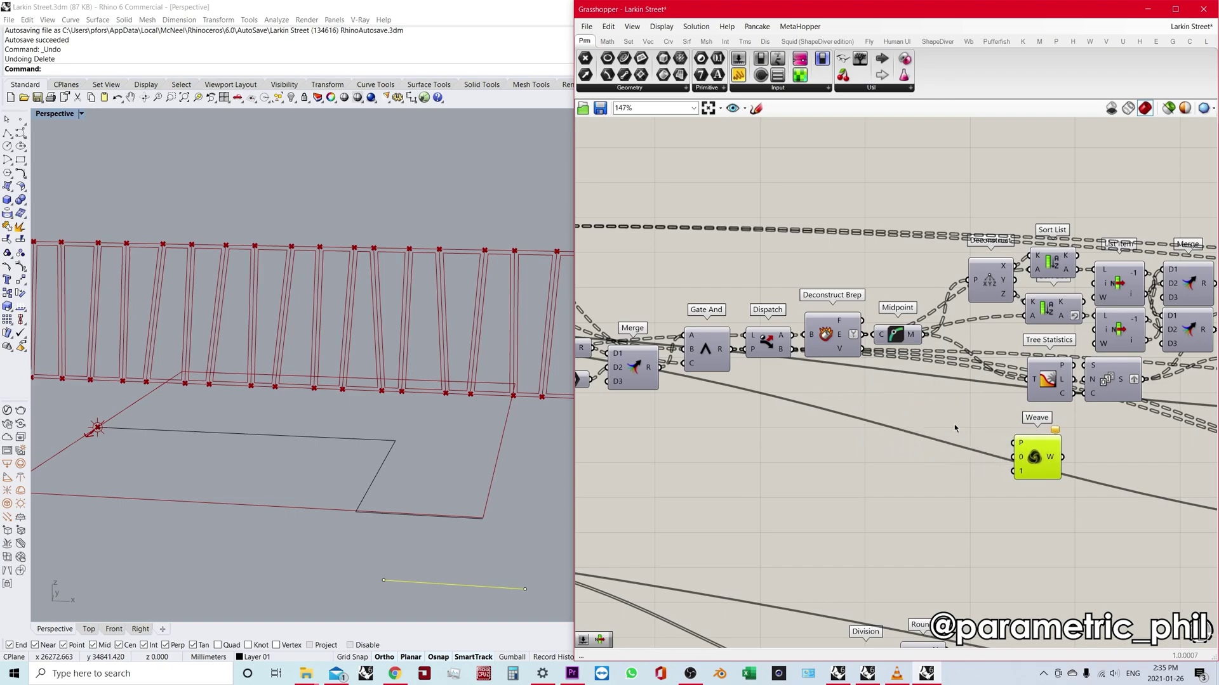
- Examine the component chain from Merge and Gate And through Dispatch to the Weave component
scroll(755, 361, up, 2)
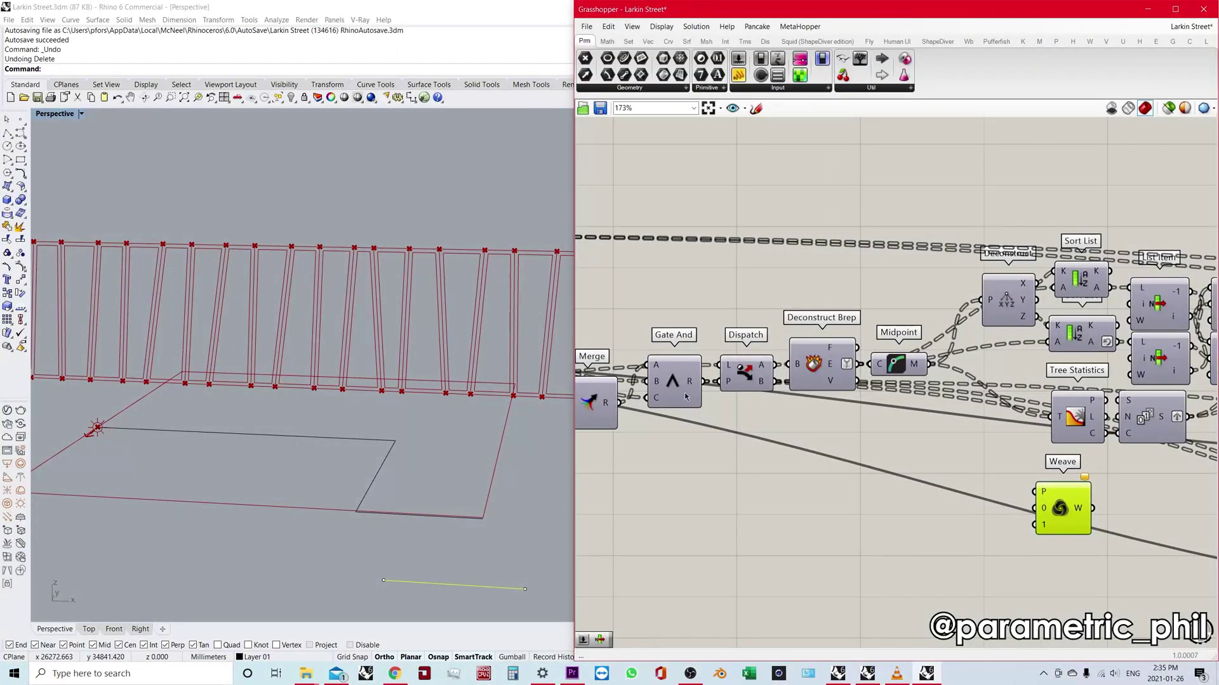
scroll(844, 502, down, 3)
scroll(845, 502, down, 2)
right_drag(845, 503, 819, 421)
scroll(819, 421, up, 3)
click(827, 269)
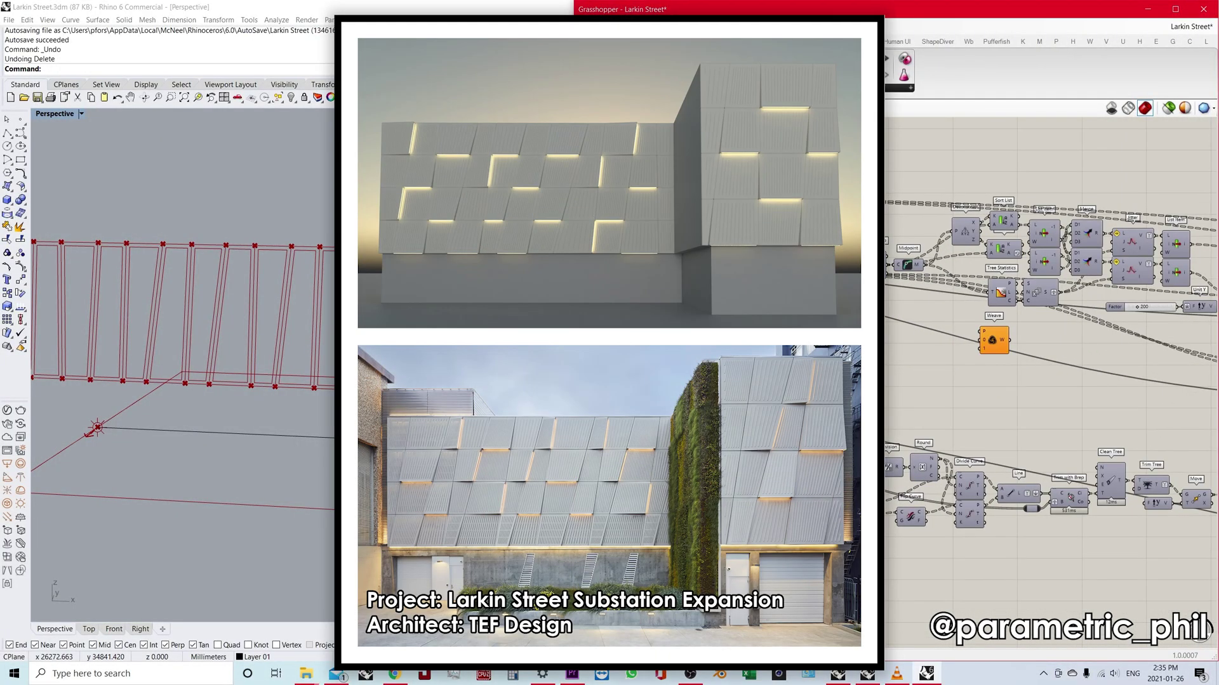
click(825, 317)
right_drag(825, 317, 842, 362)
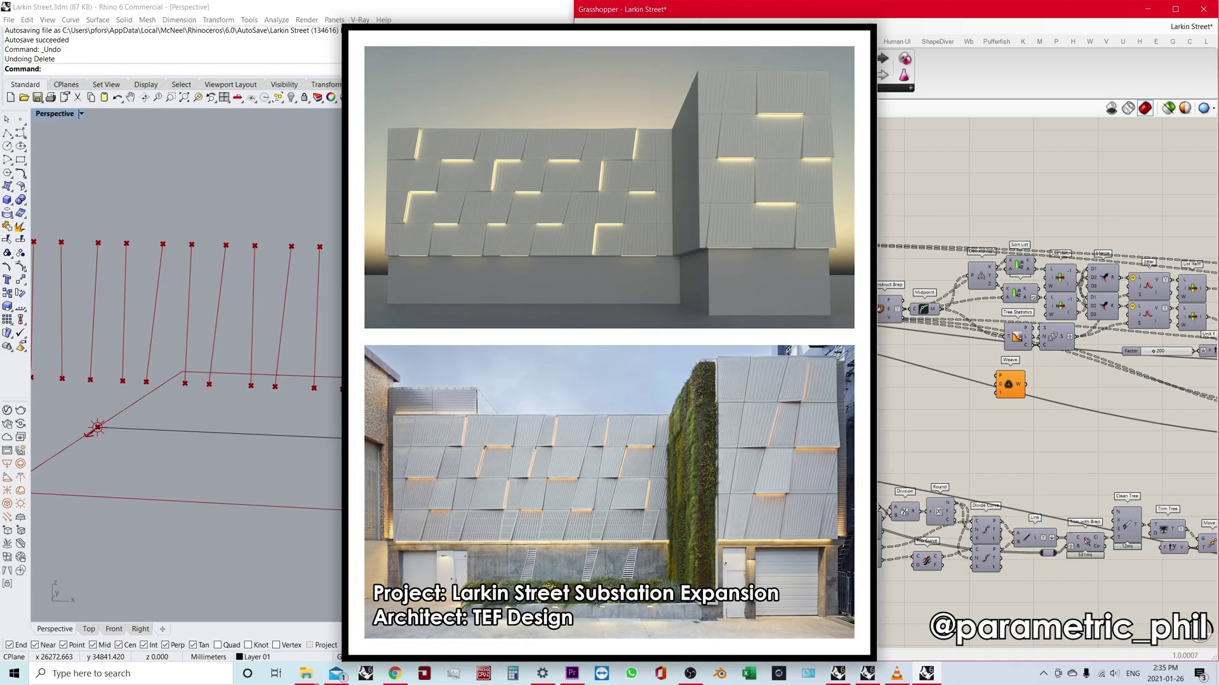
scroll(983, 349, up, 2)
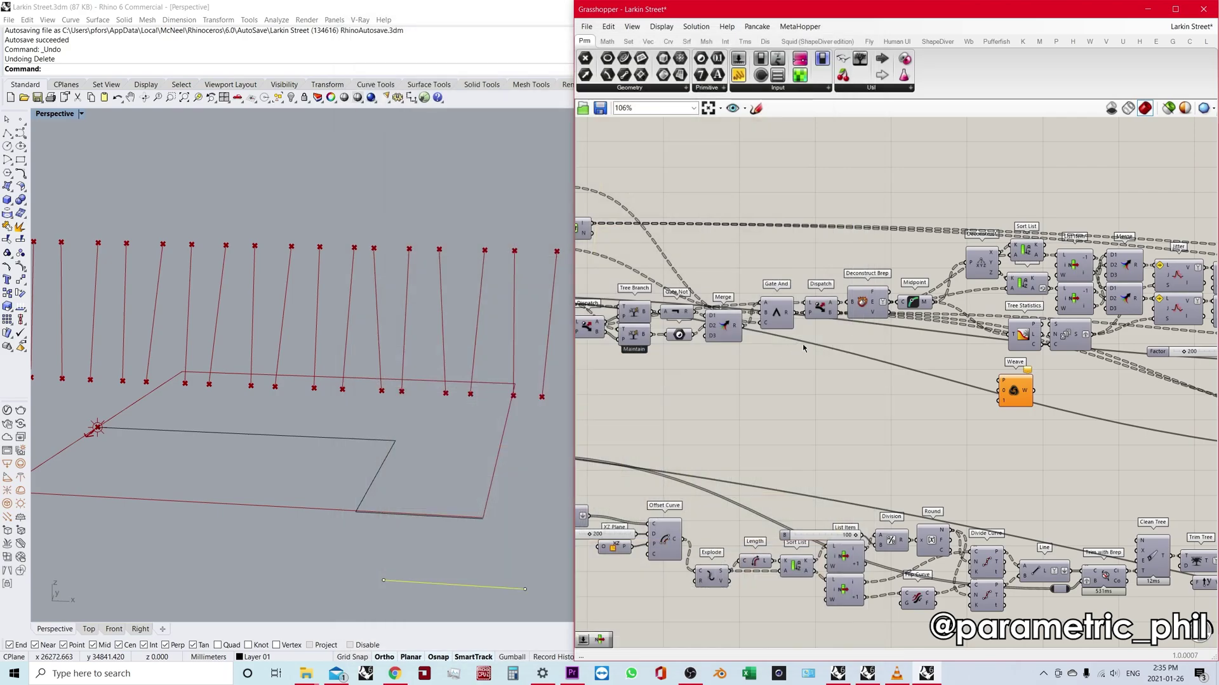
scroll(809, 348, up, 1)
right_drag(832, 343, 778, 368)
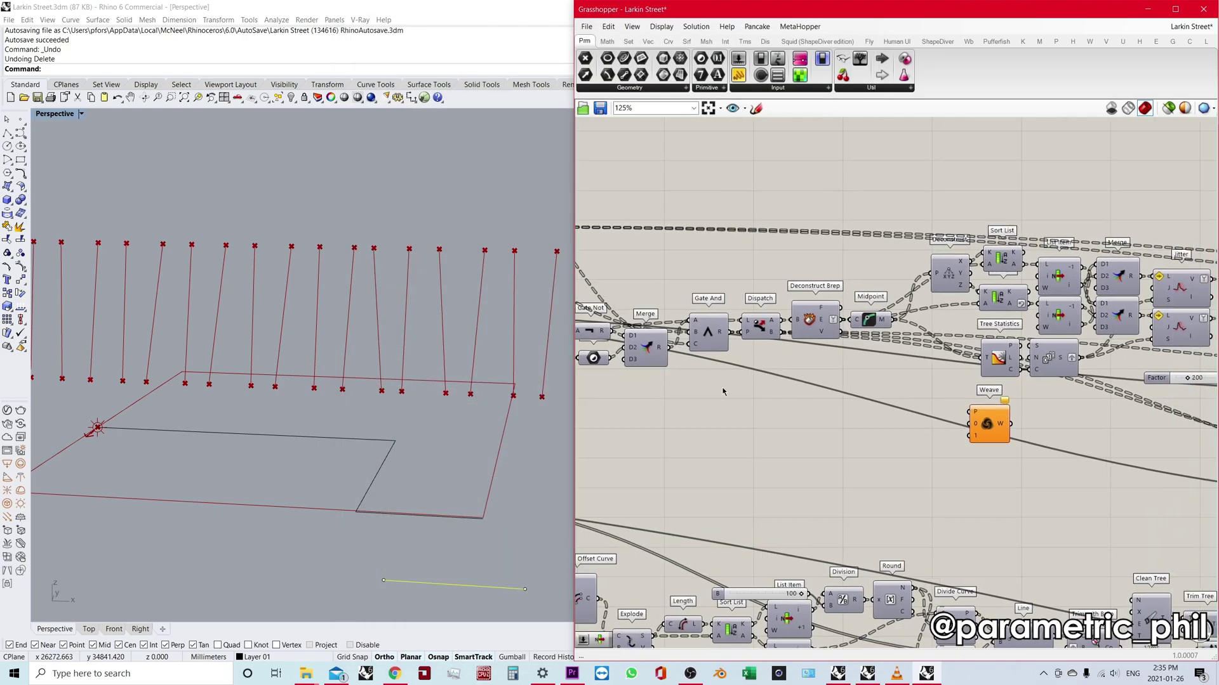
scroll(709, 392, down, 2)
- Delete the short loose curve in front of the facade in the Rhino perspective view
click(533, 466)
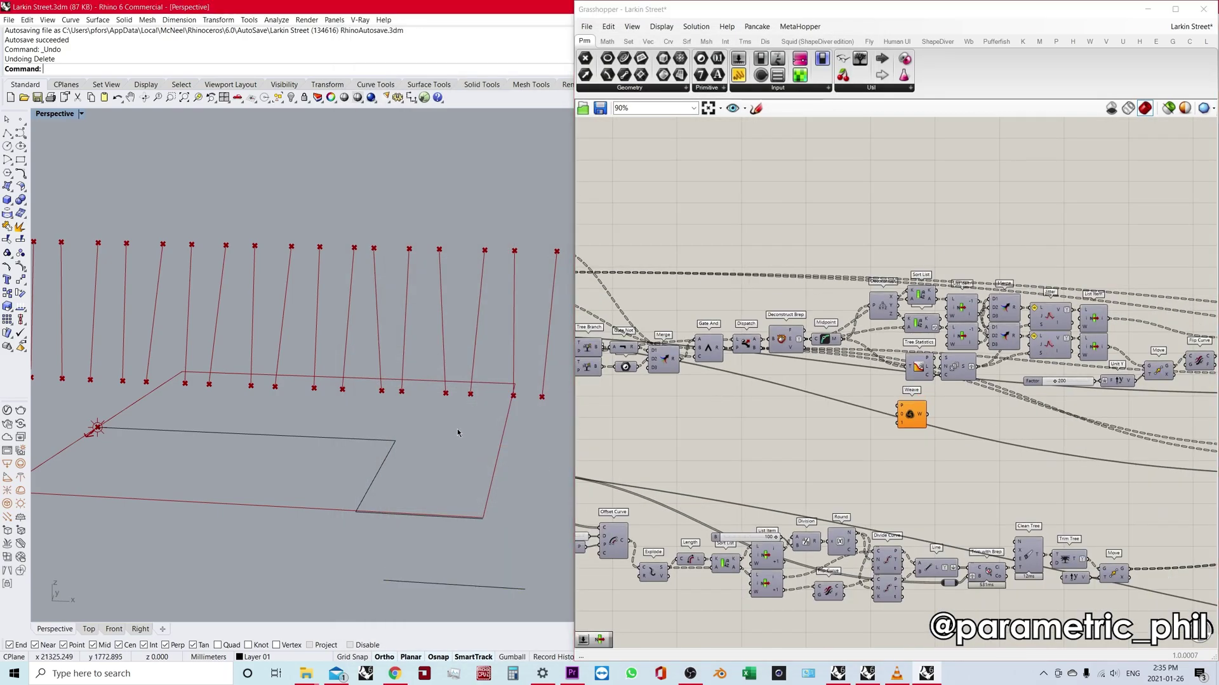
right_drag(458, 431, 448, 436)
click(461, 565)
key(Delete)
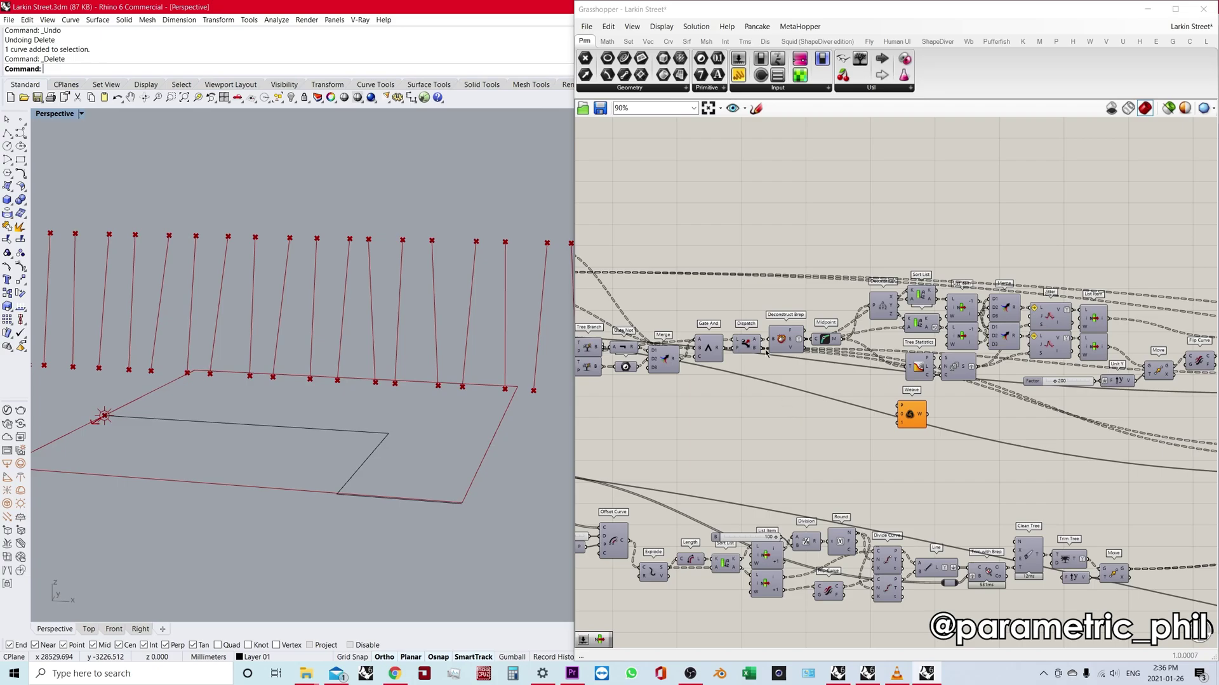
- Turn on the preview of the upper Surface Split component to show the divided facade surface in Rhino
scroll(764, 360, up, 2)
right_drag(717, 354, 848, 374)
right_drag(771, 363, 1022, 357)
scroll(765, 368, down, 1)
right_drag(764, 368, 887, 362)
click(674, 370)
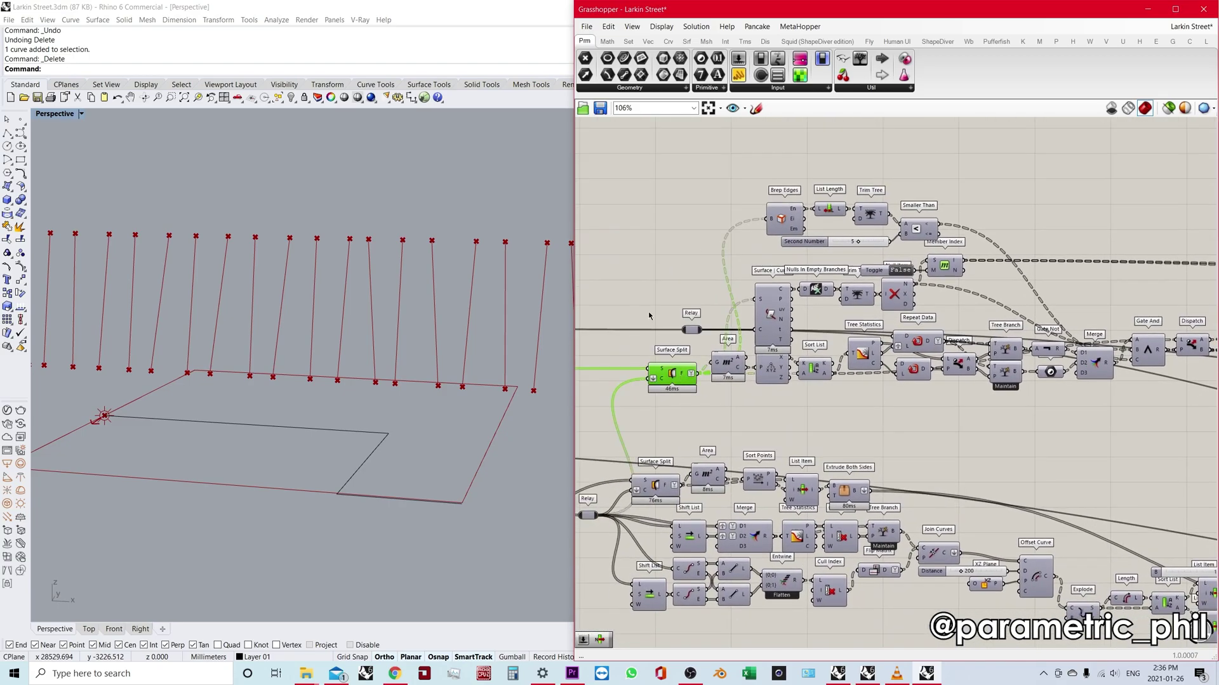
middle_click(648, 302)
click(668, 308)
mouse_move(470, 329)
right_down()
mouse_move(441, 338)
mouse_move(460, 334)
right_up()
shift+right_drag(461, 334, 424, 363)
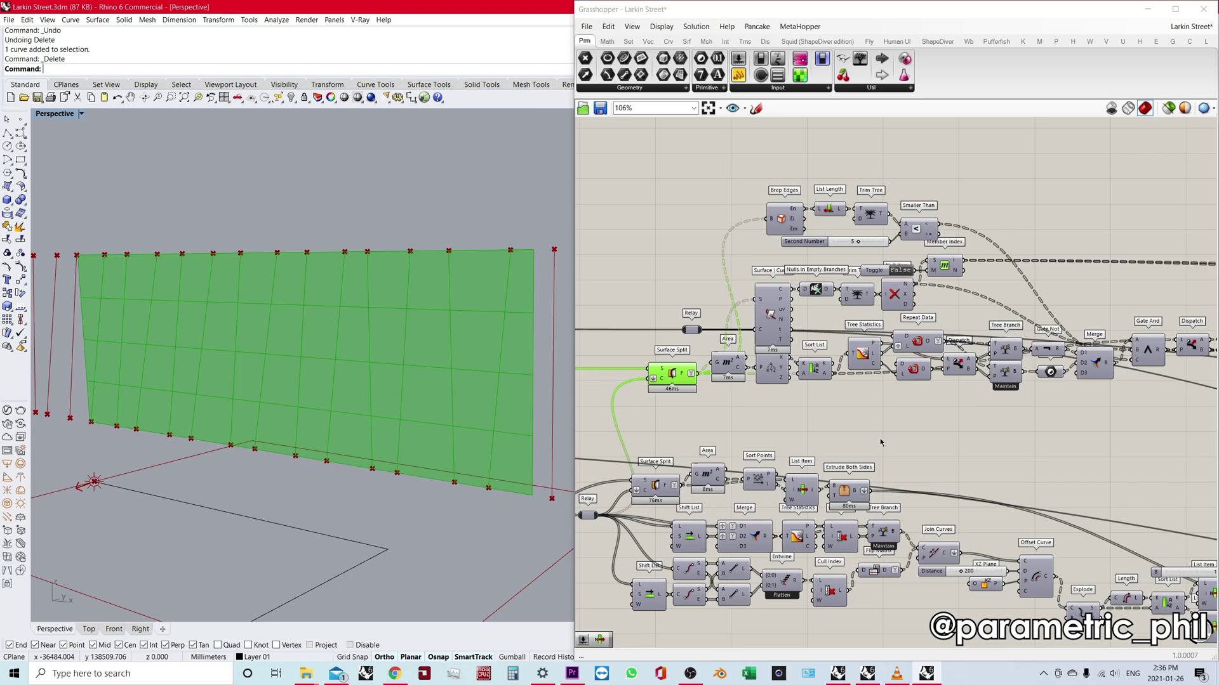
- Examine the components between Surface Split and Gate And that build the dispatch pattern
scroll(917, 418, down, 2)
scroll(889, 406, up, 1)
right_drag(917, 416, 766, 391)
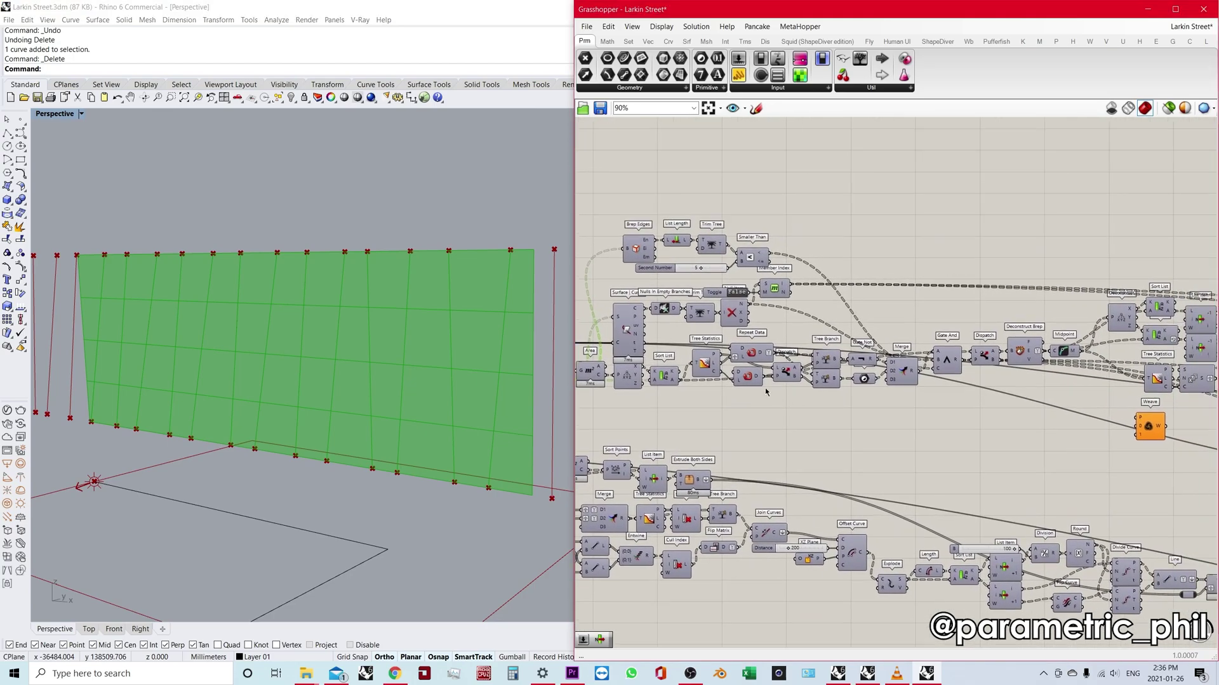
scroll(673, 317, up, 1)
right_drag(632, 311, 695, 308)
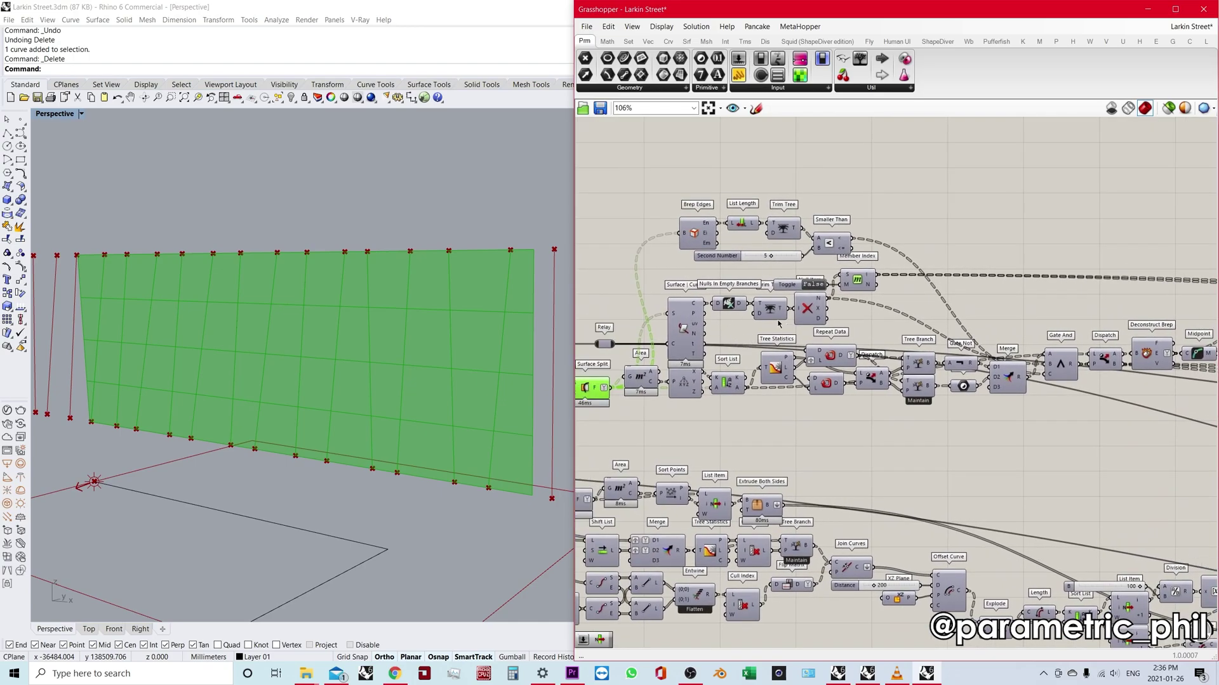
scroll(730, 337, up, 1)
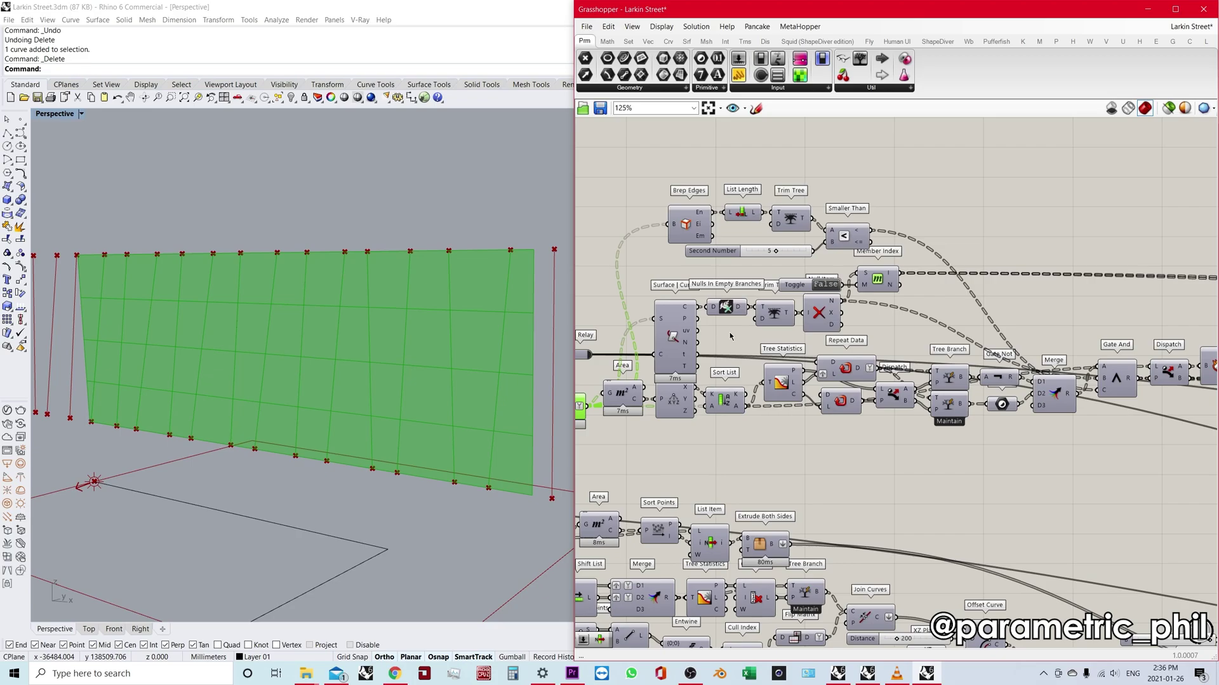
right_drag(879, 416, 836, 422)
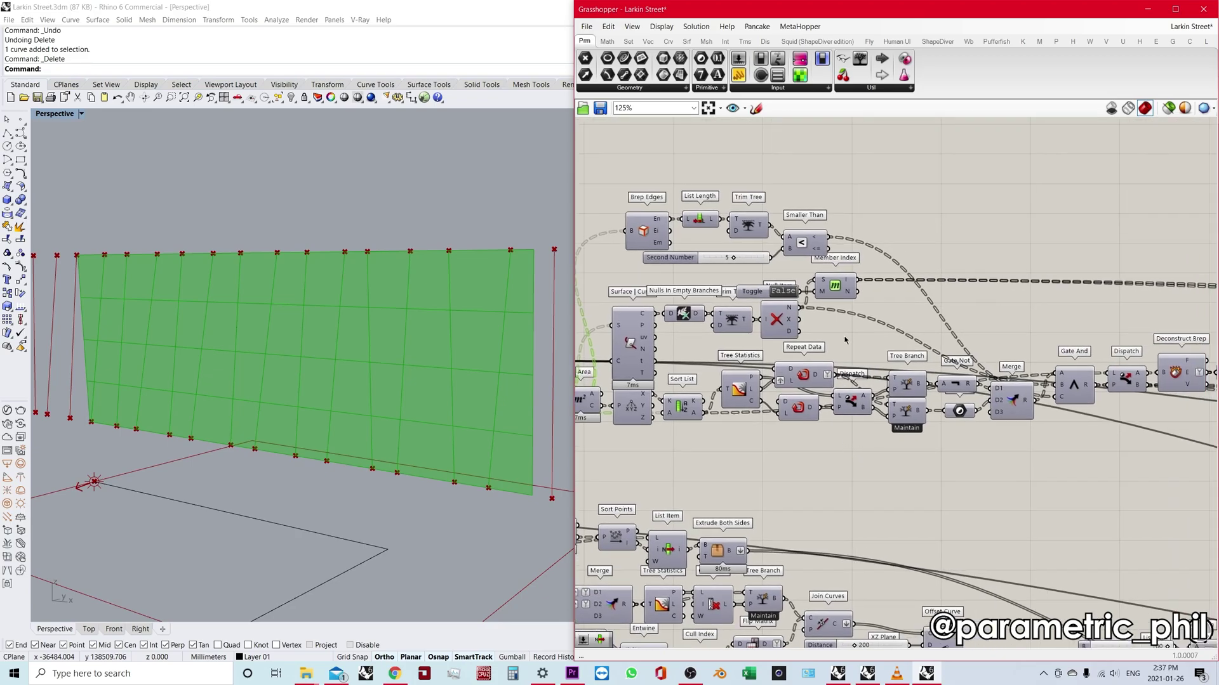
click(844, 340)
right_drag(848, 343, 826, 350)
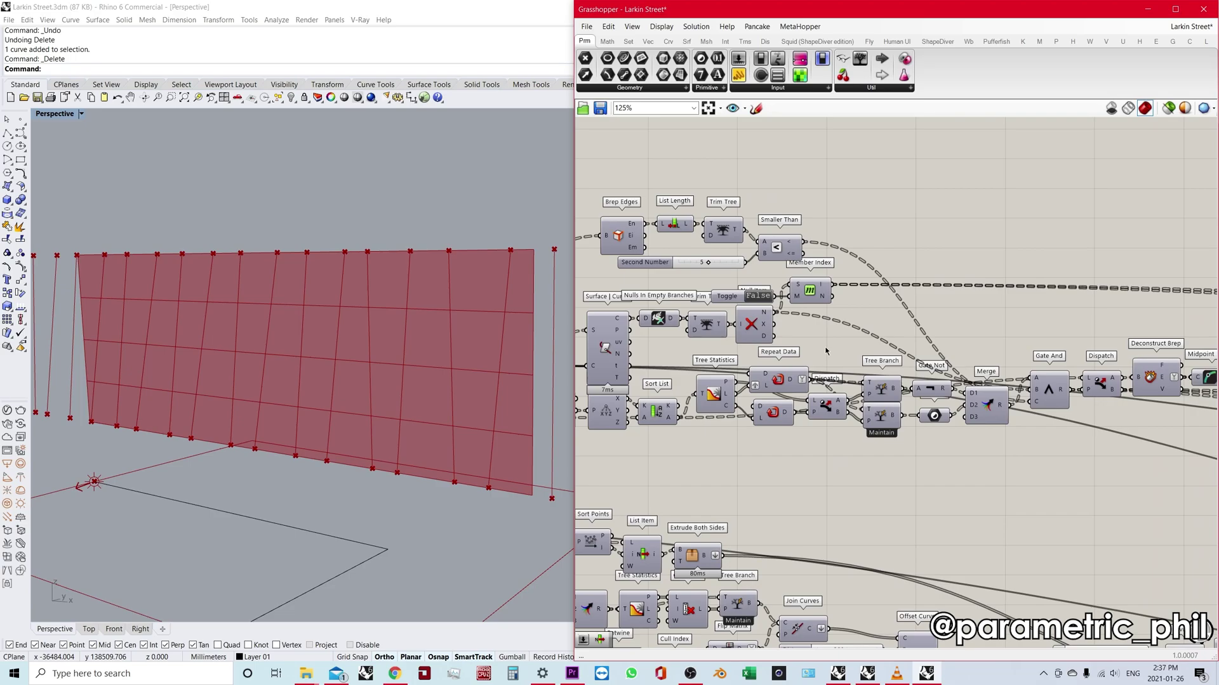
right_drag(861, 361, 795, 364)
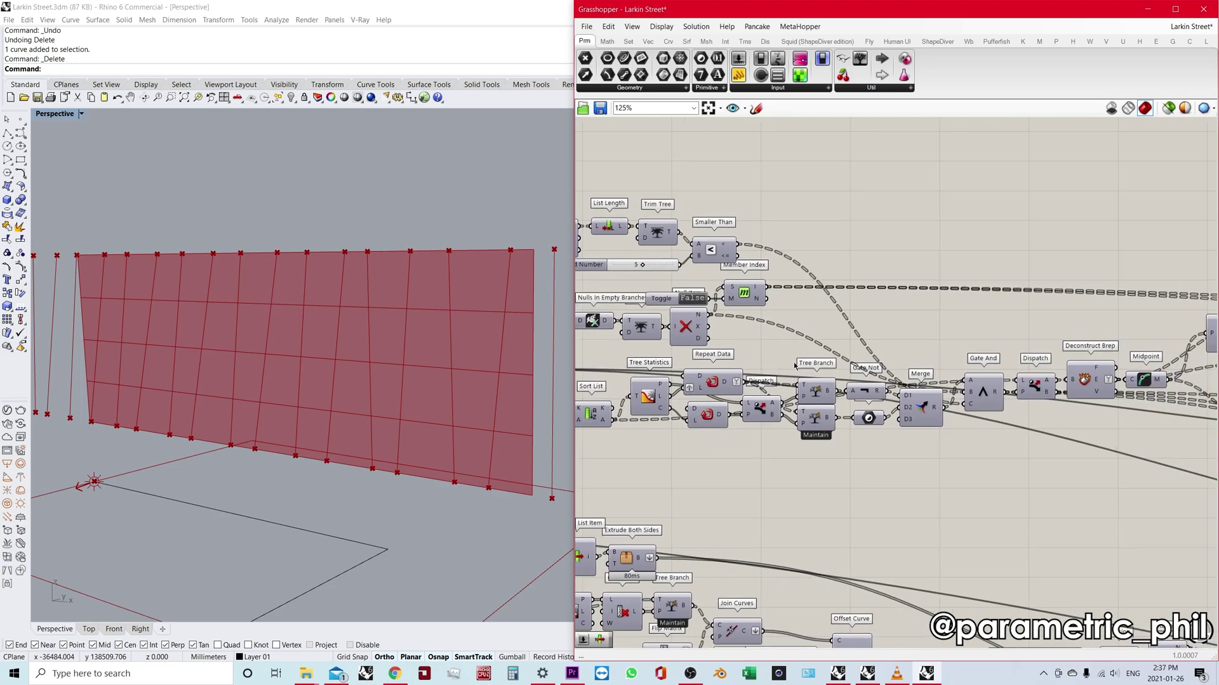
- Add a Panel above the Dispatch component and wire the Gate And result into it
double_click(963, 230)
text(panel)
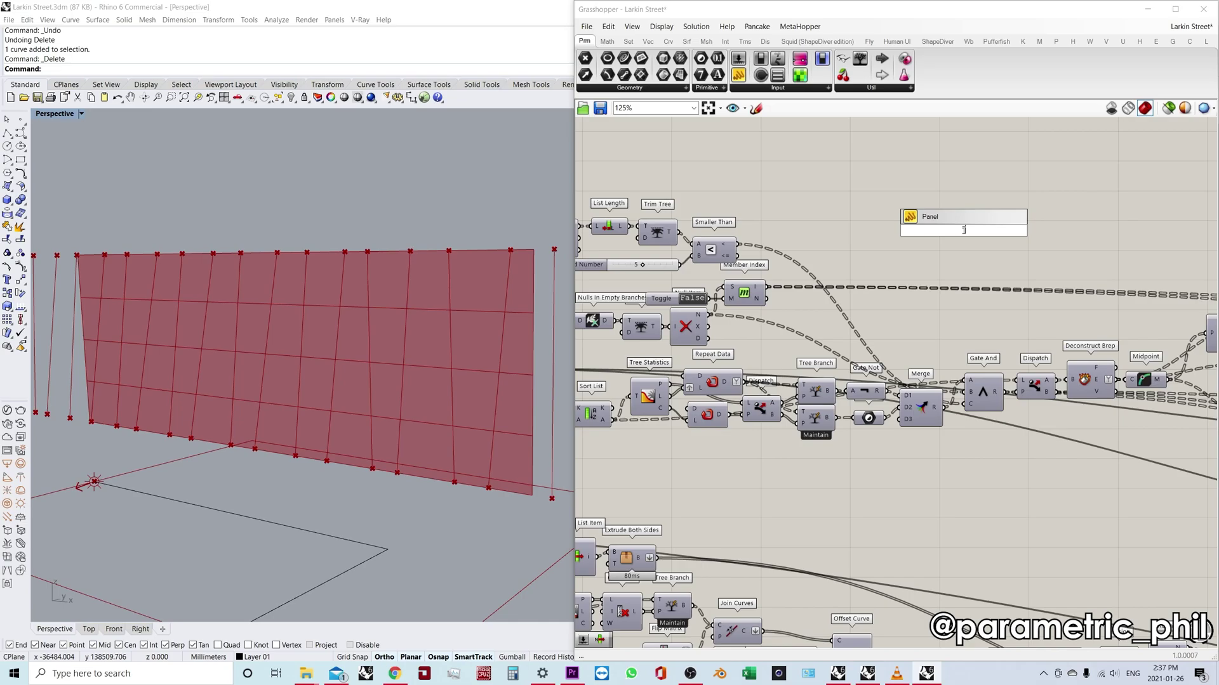
key(Return)
right_drag(913, 313, 811, 362)
right_drag(894, 374, 793, 372)
drag(754, 265, 860, 302)
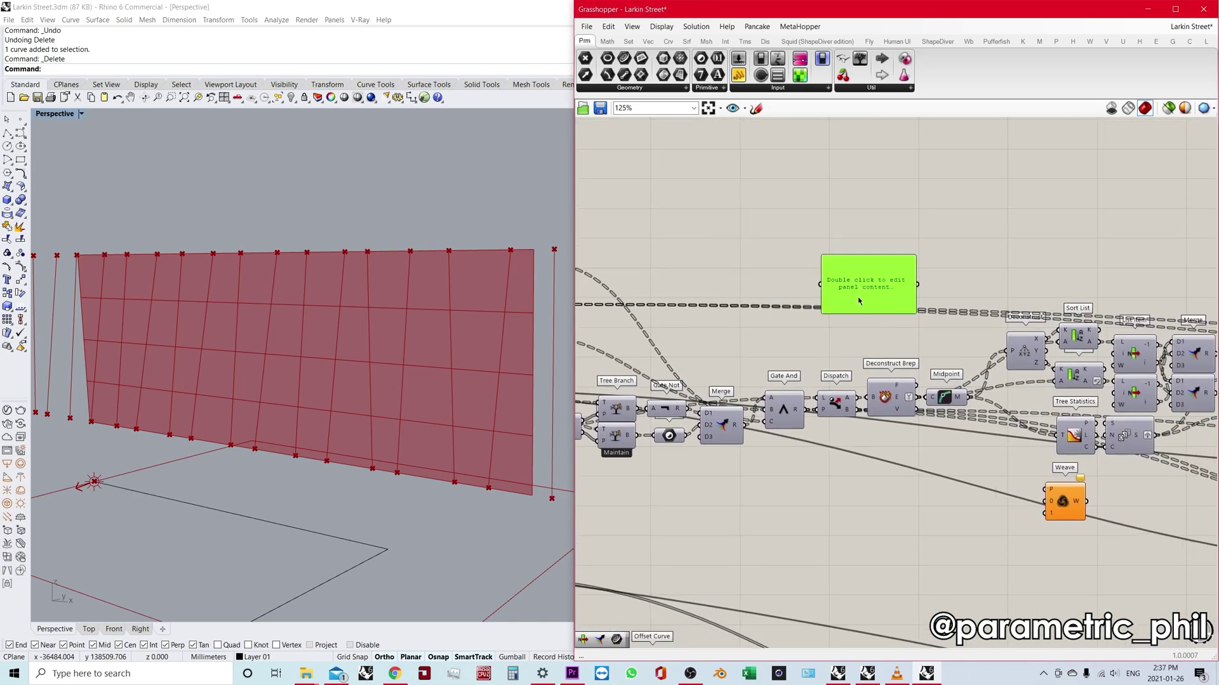
drag(806, 410, 822, 285)
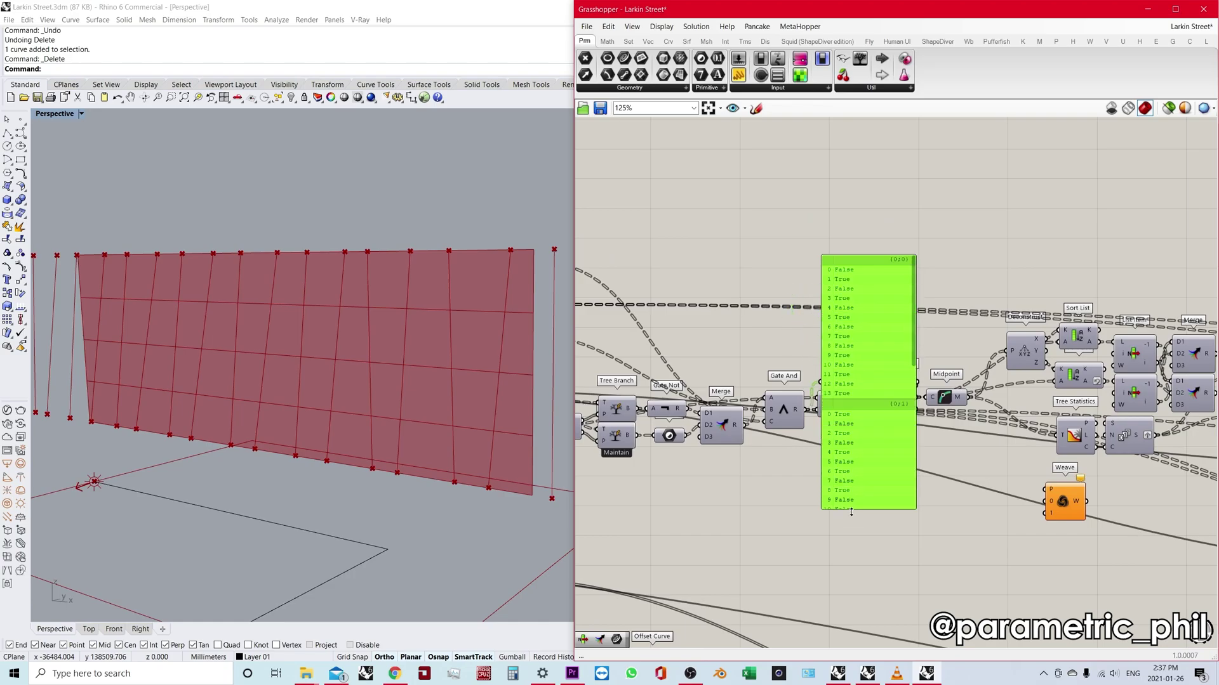
- Enlarge the panel beside the Midpoint component and compare its pattern lists with the Dispatch component
drag(871, 430, 1005, 313)
drag(1015, 399, 1015, 590)
drag(1036, 478, 1079, 481)
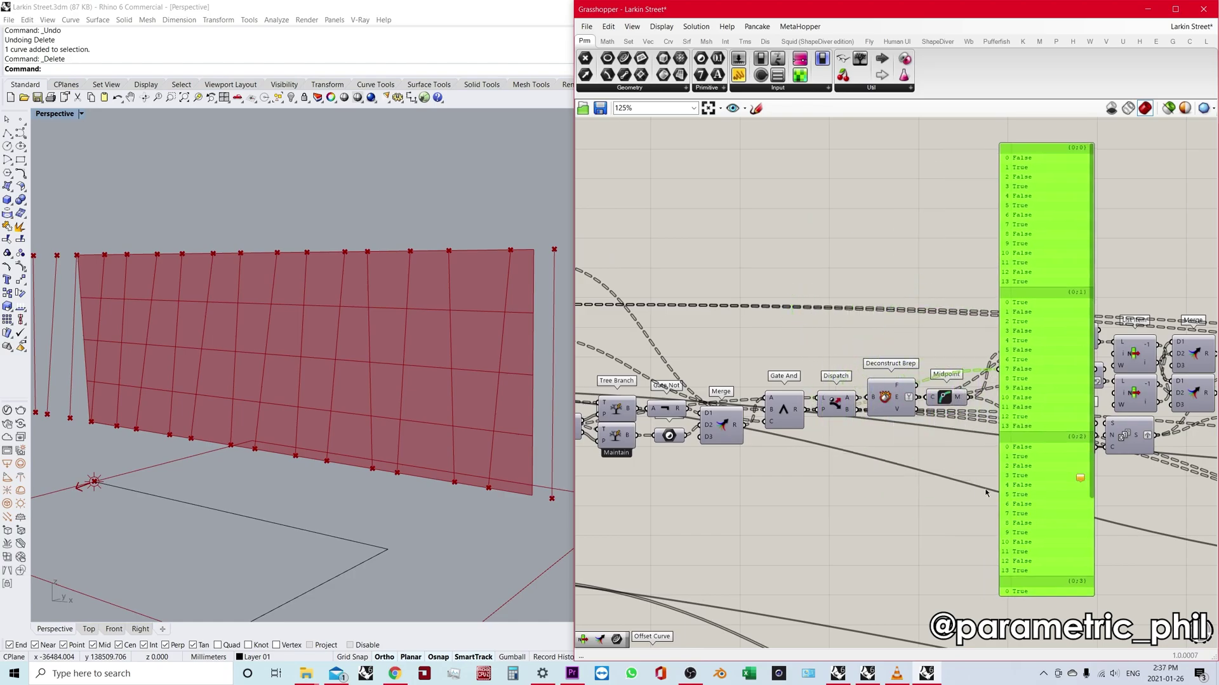
right_drag(1037, 383, 969, 417)
scroll(969, 417, up, 2)
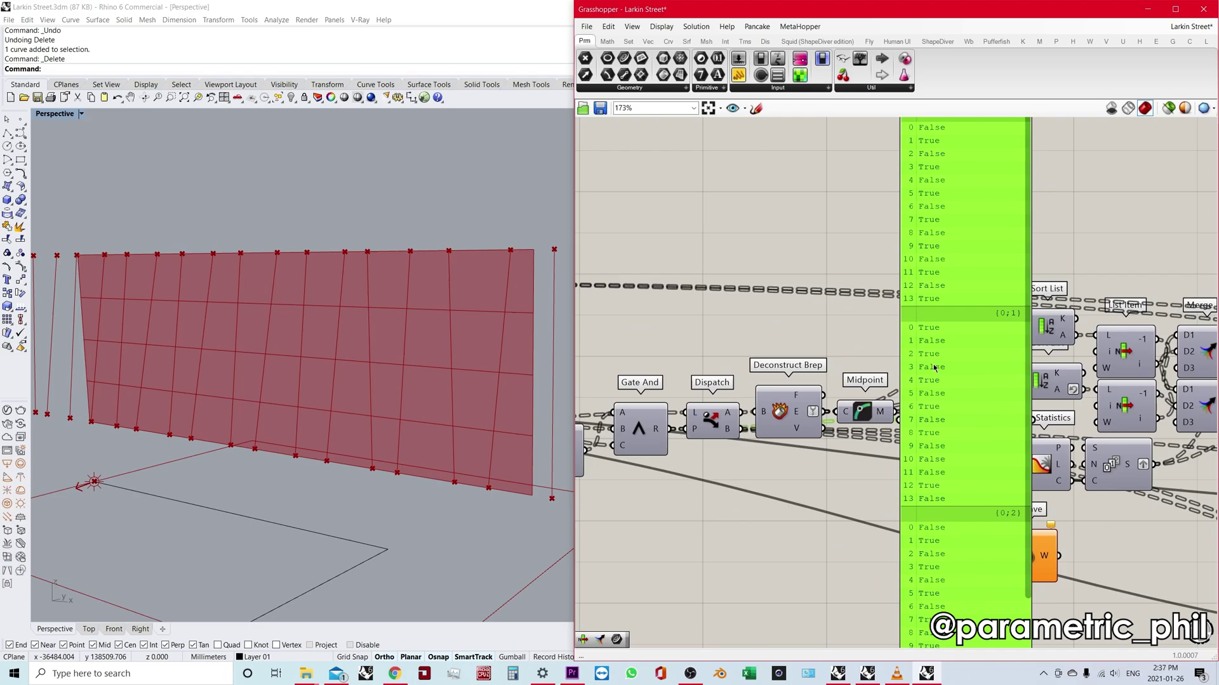
drag(934, 369, 944, 412)
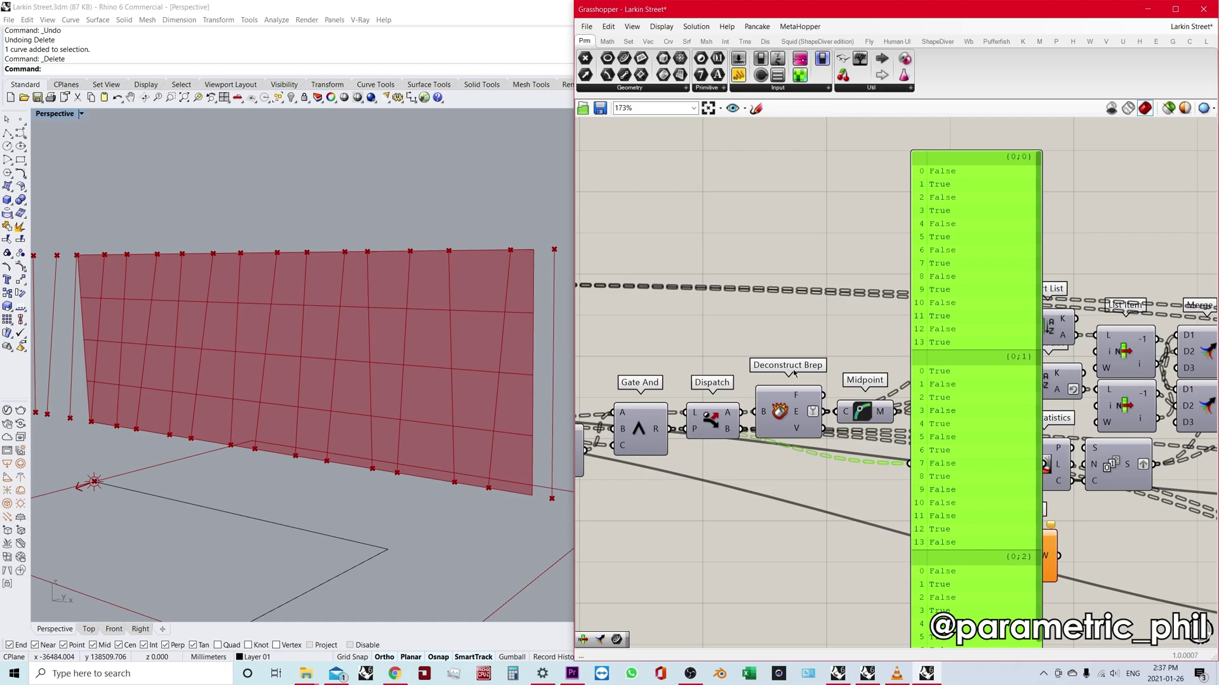
click(712, 424)
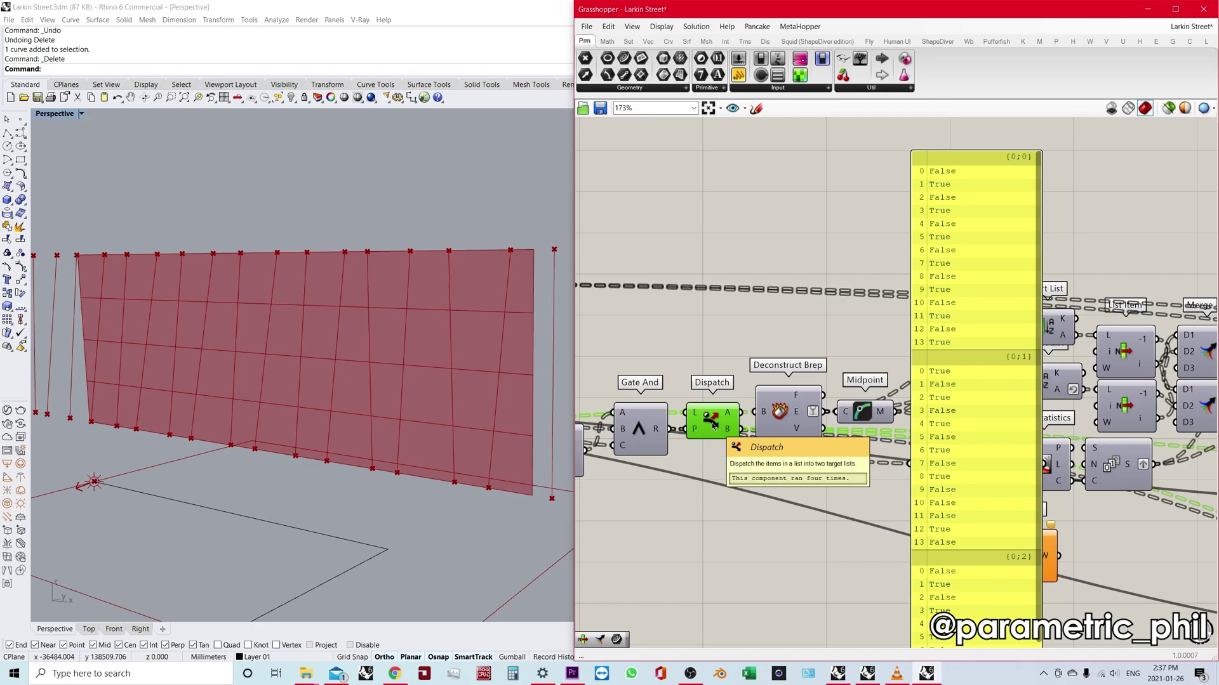
- Wire Dispatch's A output and then its B output into the panel to inspect the surfaces in each list
drag(960, 410, 807, 483)
right_drag(705, 464, 713, 431)
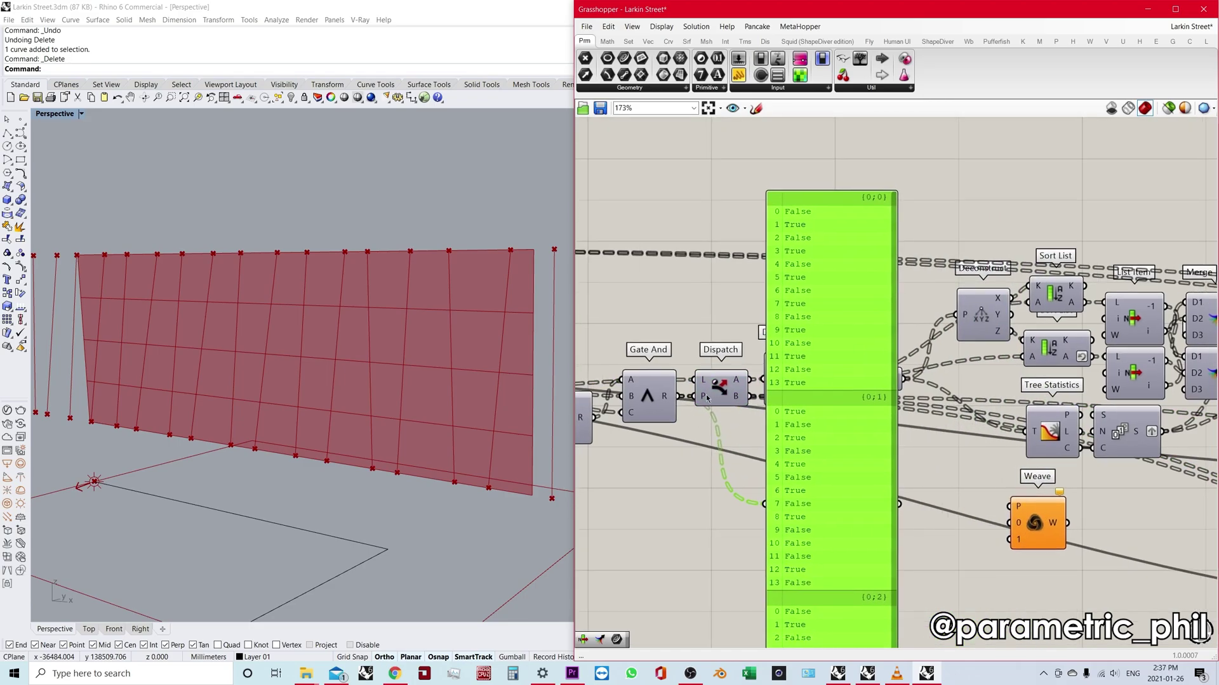
right_drag(809, 439, 770, 463)
drag(770, 461, 801, 453)
drag(712, 404, 759, 514)
drag(802, 508, 838, 492)
drag(711, 419, 848, 479)
right_drag(720, 477, 733, 458)
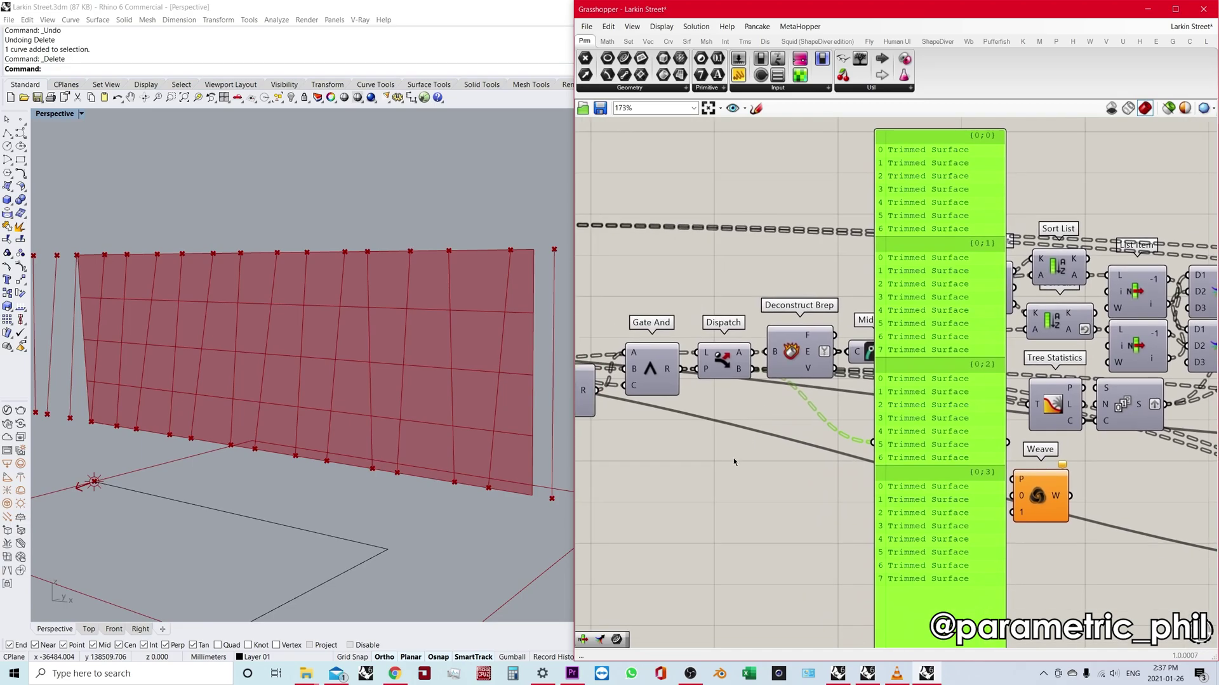
- Add a second Dispatch component below the existing one
double_click(733, 458)
text(disp)
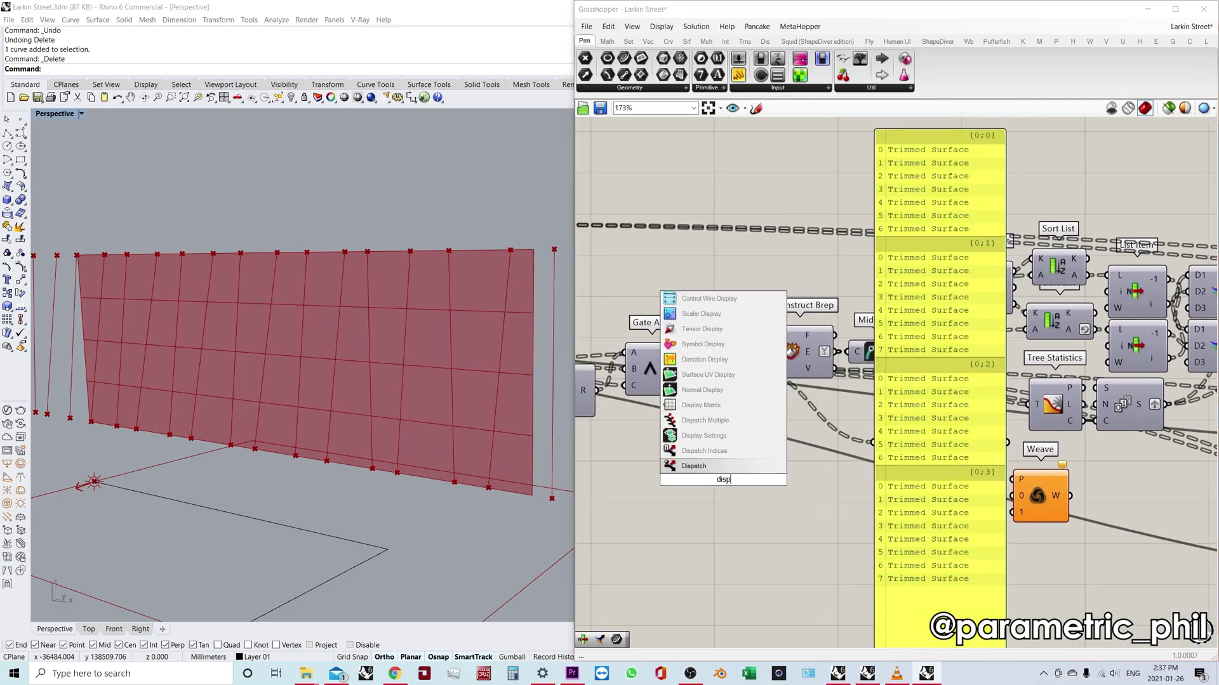
click(725, 465)
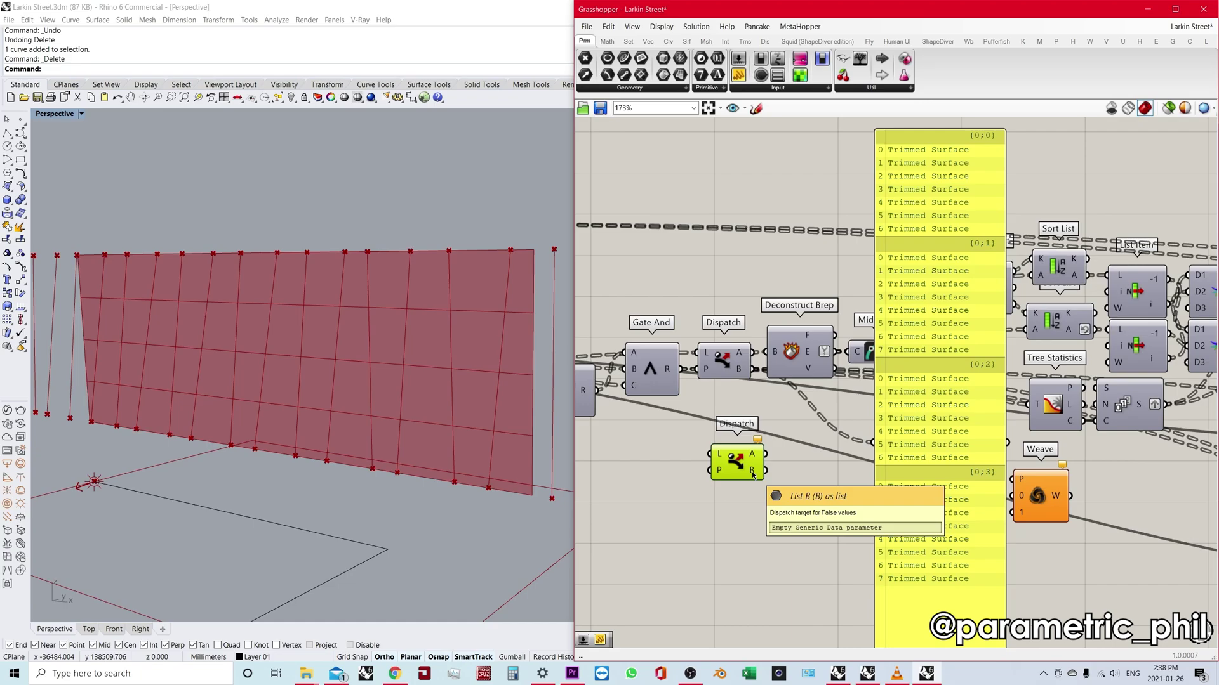
right_drag(666, 424, 709, 431)
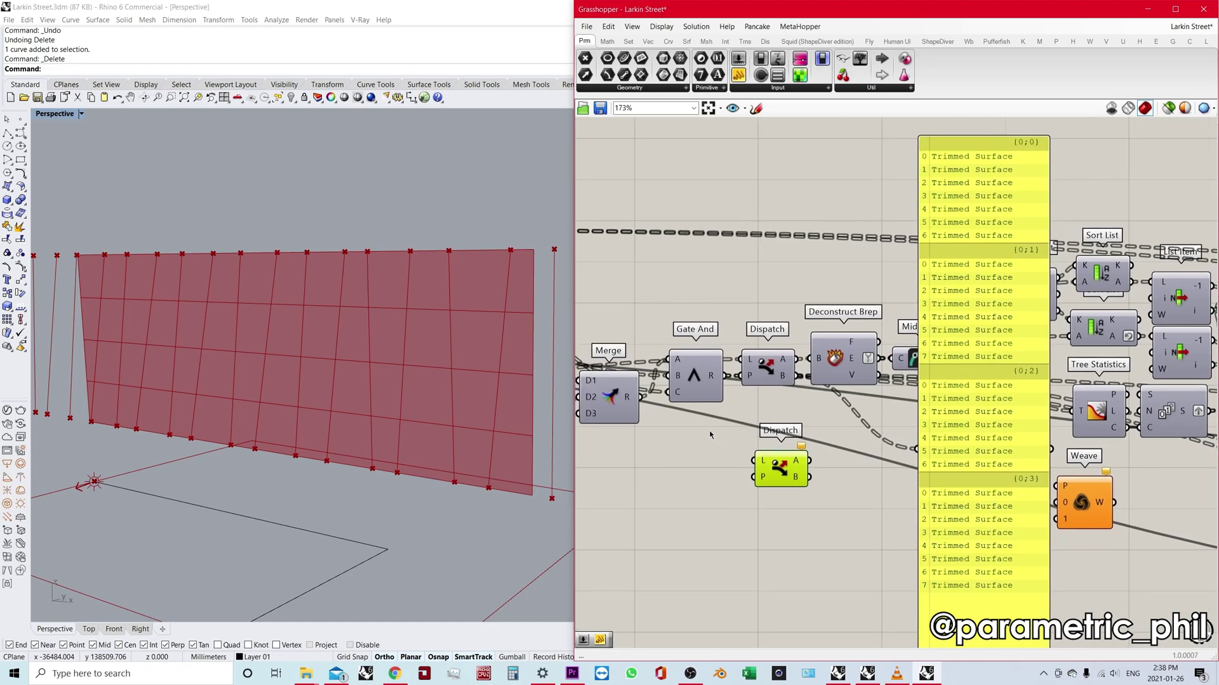
- Delete the inspection panel and the unconnected Dispatch component
click(788, 407)
right_drag(788, 407, 678, 409)
drag(857, 443, 884, 457)
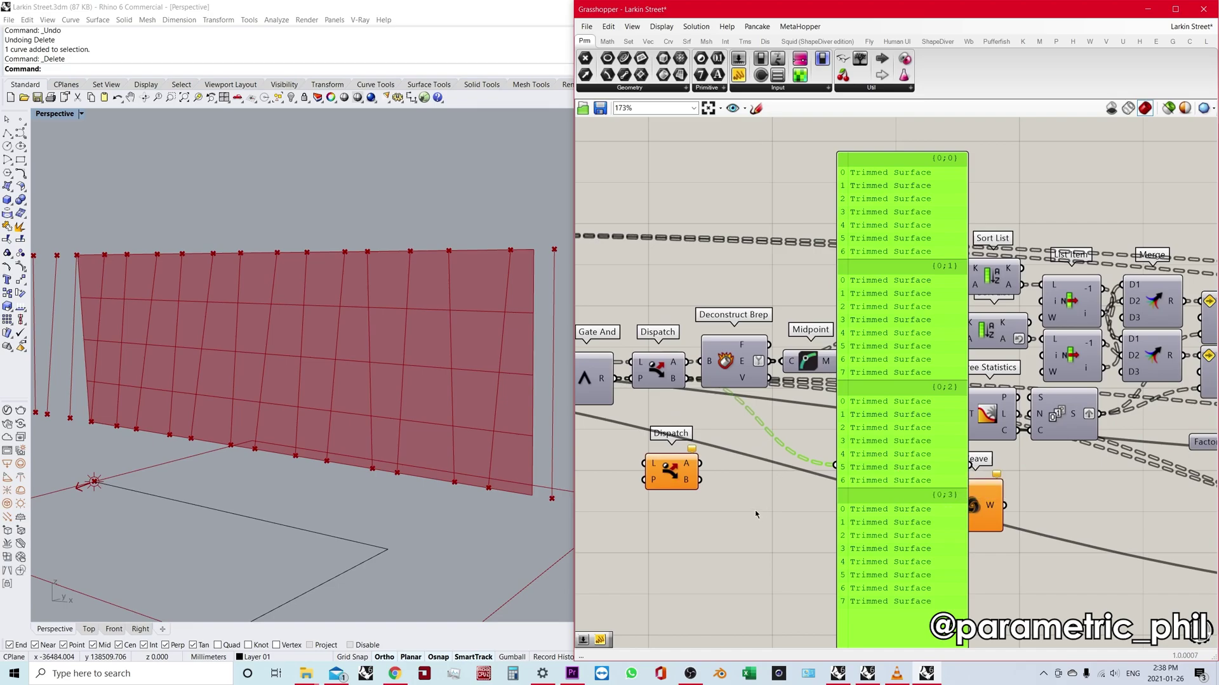
key(Delete)
click(671, 471)
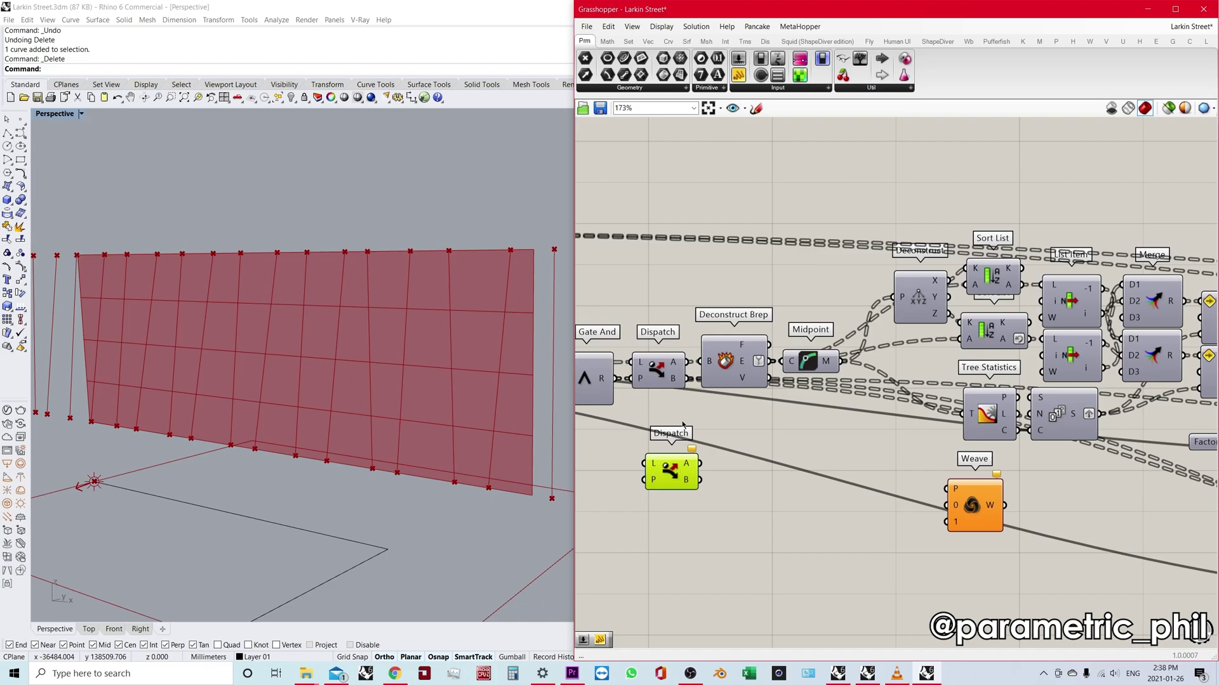
key(Delete)
- Turn on the preview of the Loft component that ends the panel-processing chain
scroll(738, 371, down, 1)
click(738, 371)
scroll(738, 371, down, 2)
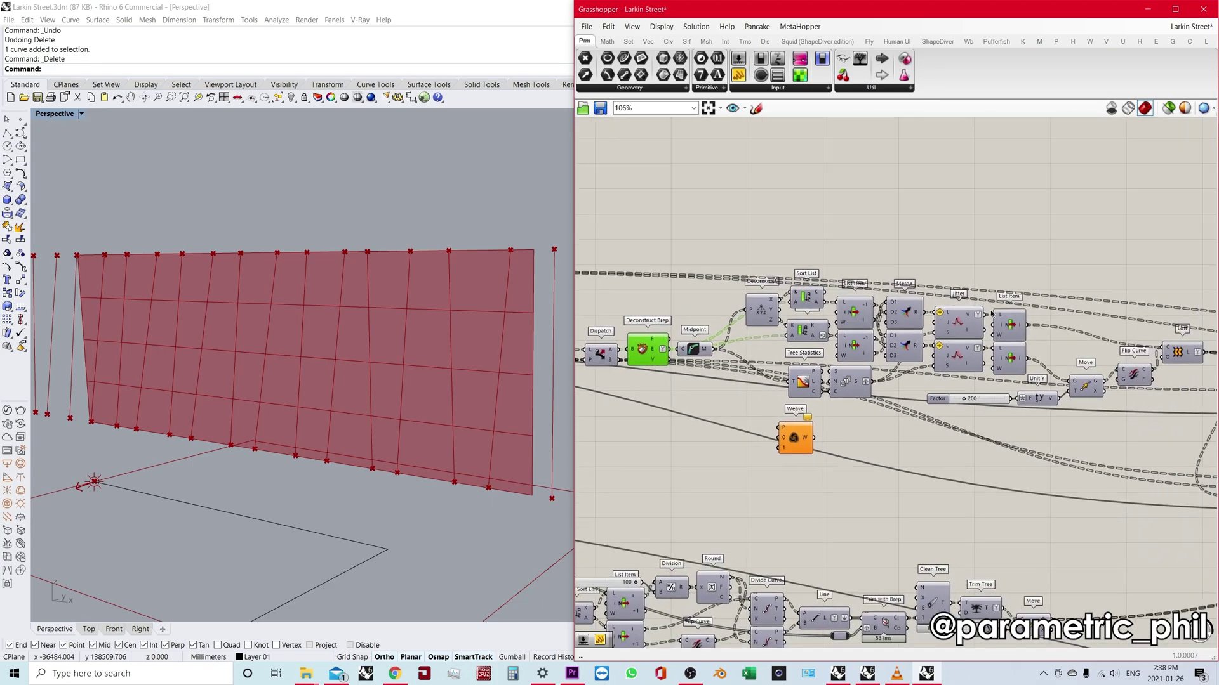
drag(1170, 259, 636, 406)
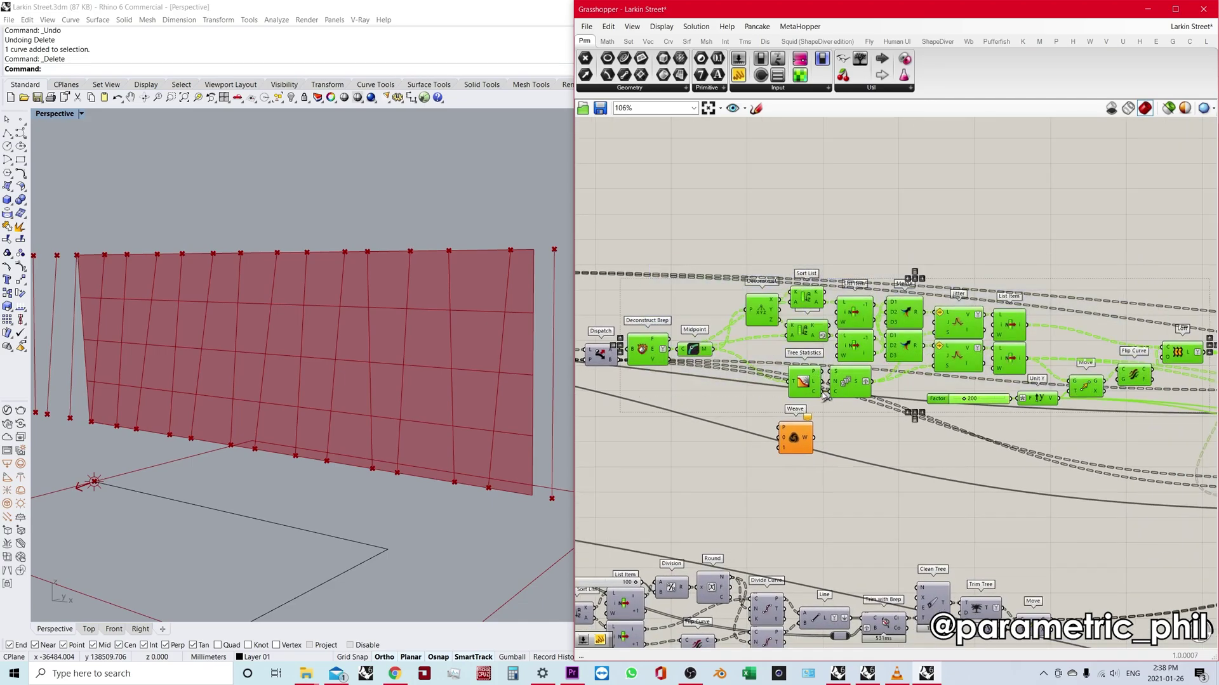
right_drag(979, 439, 855, 438)
click(1066, 372)
click(1056, 352)
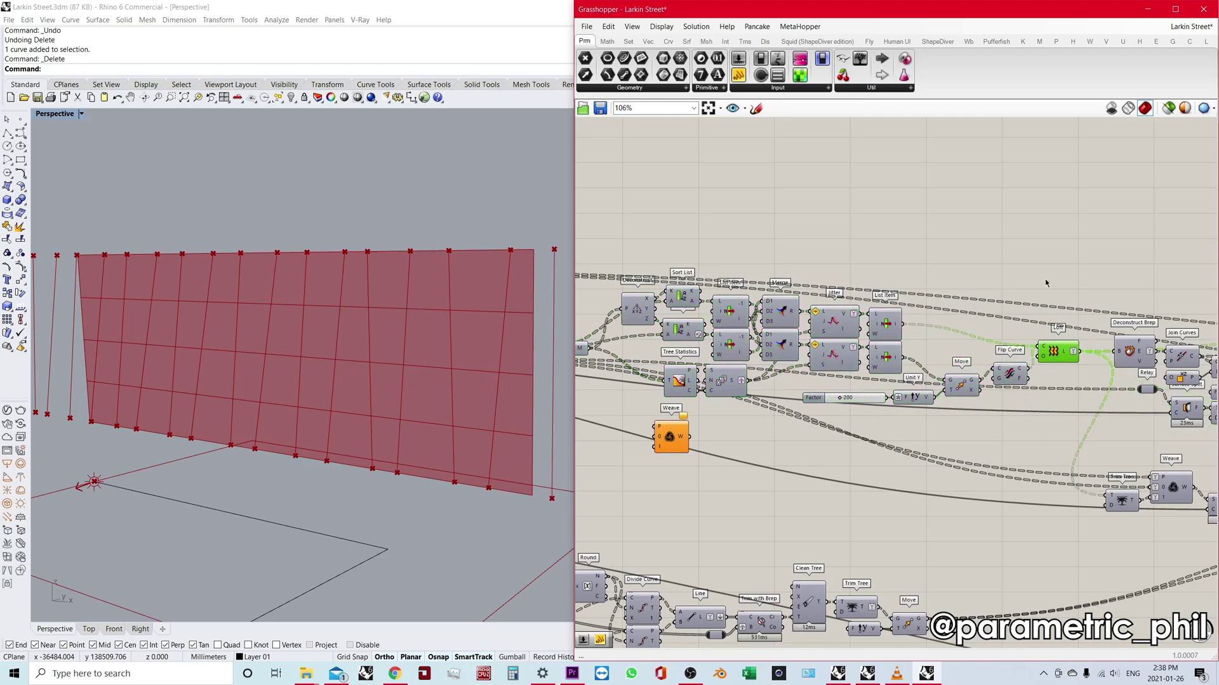
right_click(1045, 279)
click(1070, 287)
- Examine the lofted panels among the remaining facade surfaces in the Rhino perspective viewport from several angles
click(381, 366)
scroll(348, 364, up, 5)
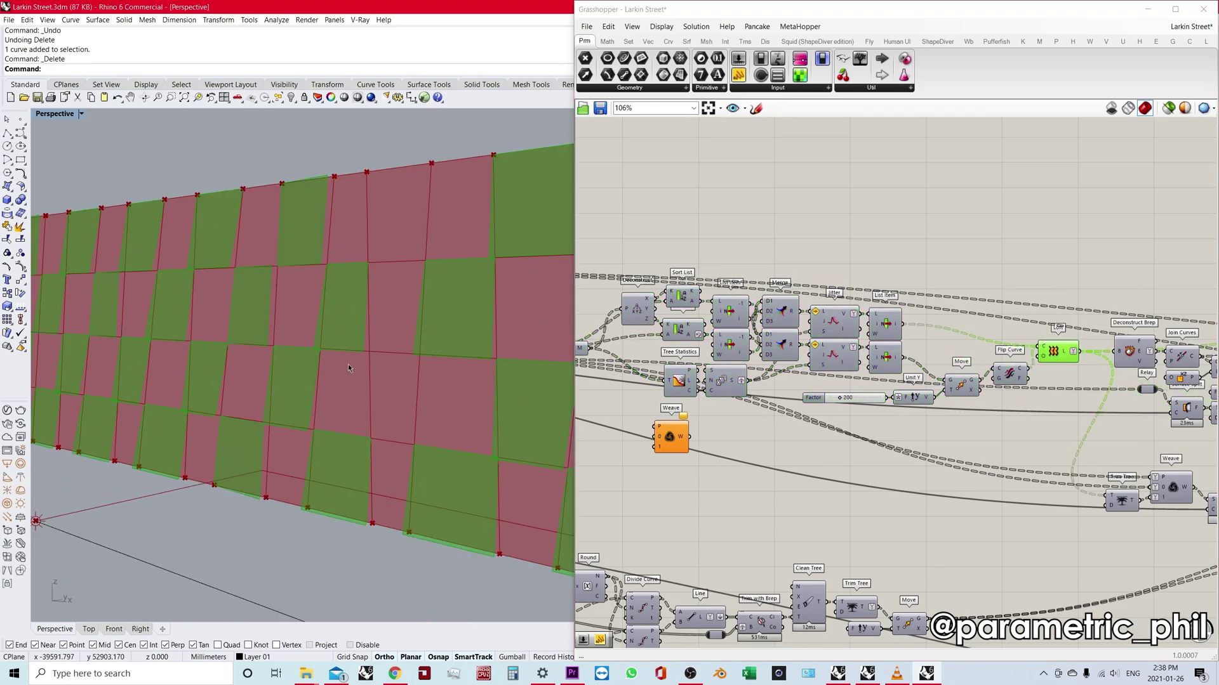
right_drag(394, 366, 424, 351)
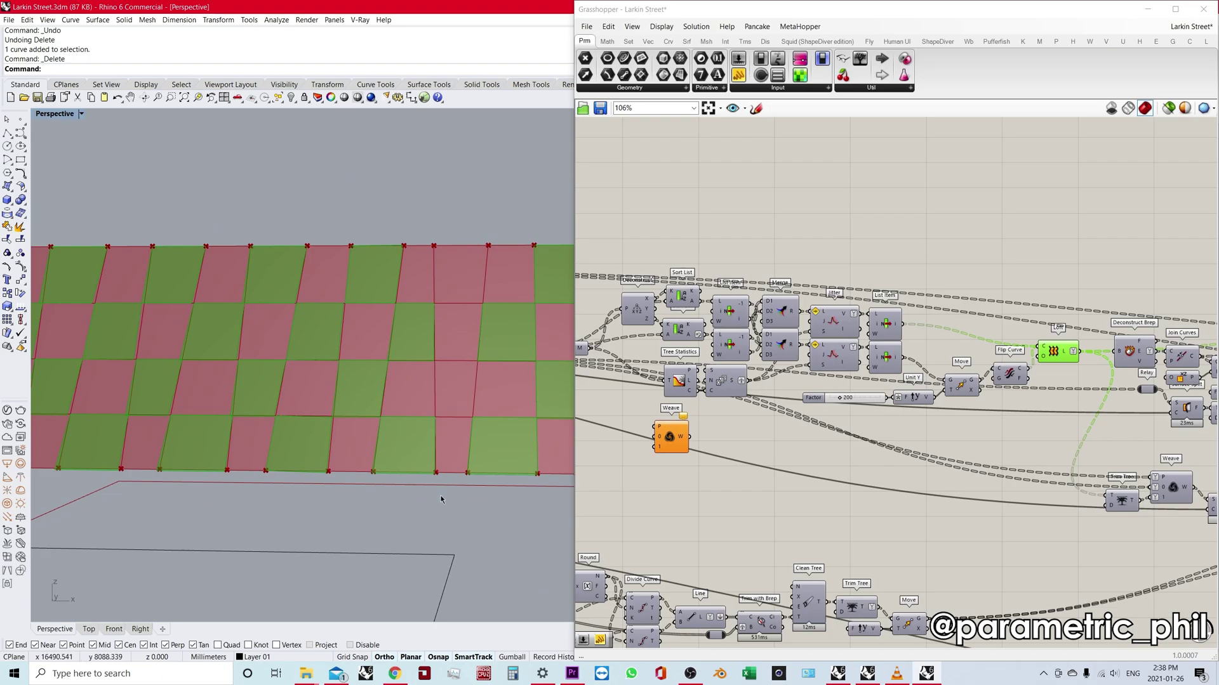
scroll(441, 496, down, 2)
right_drag(450, 495, 422, 459)
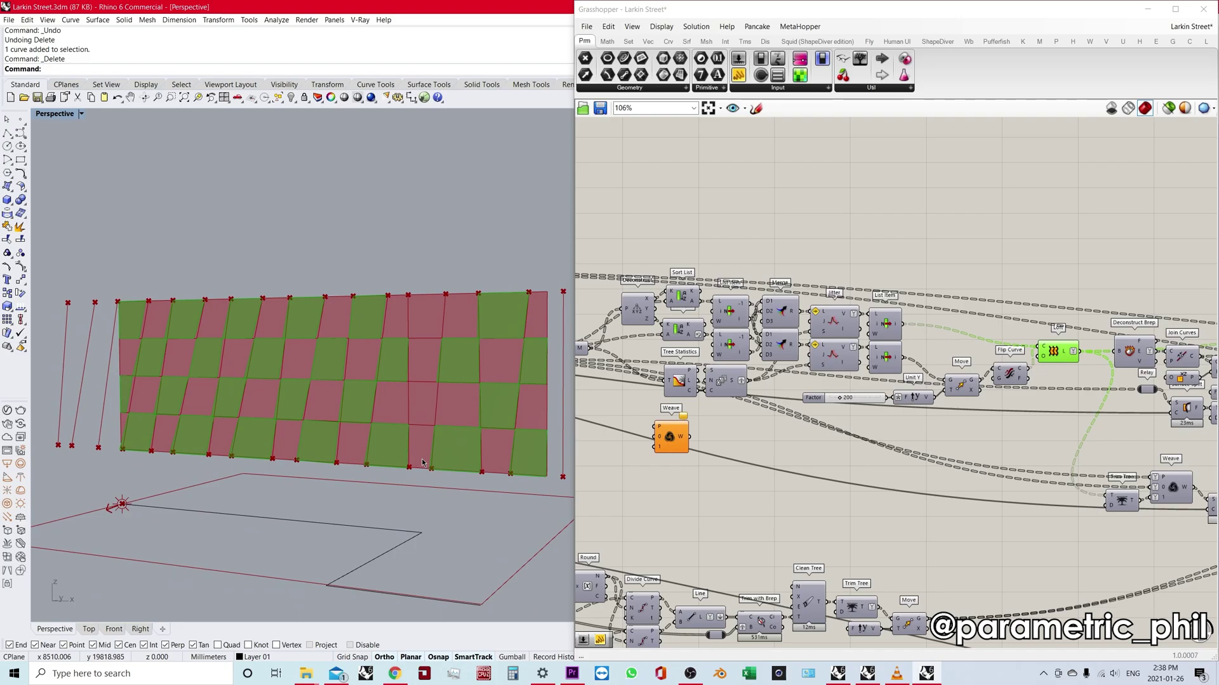
scroll(394, 410, up, 4)
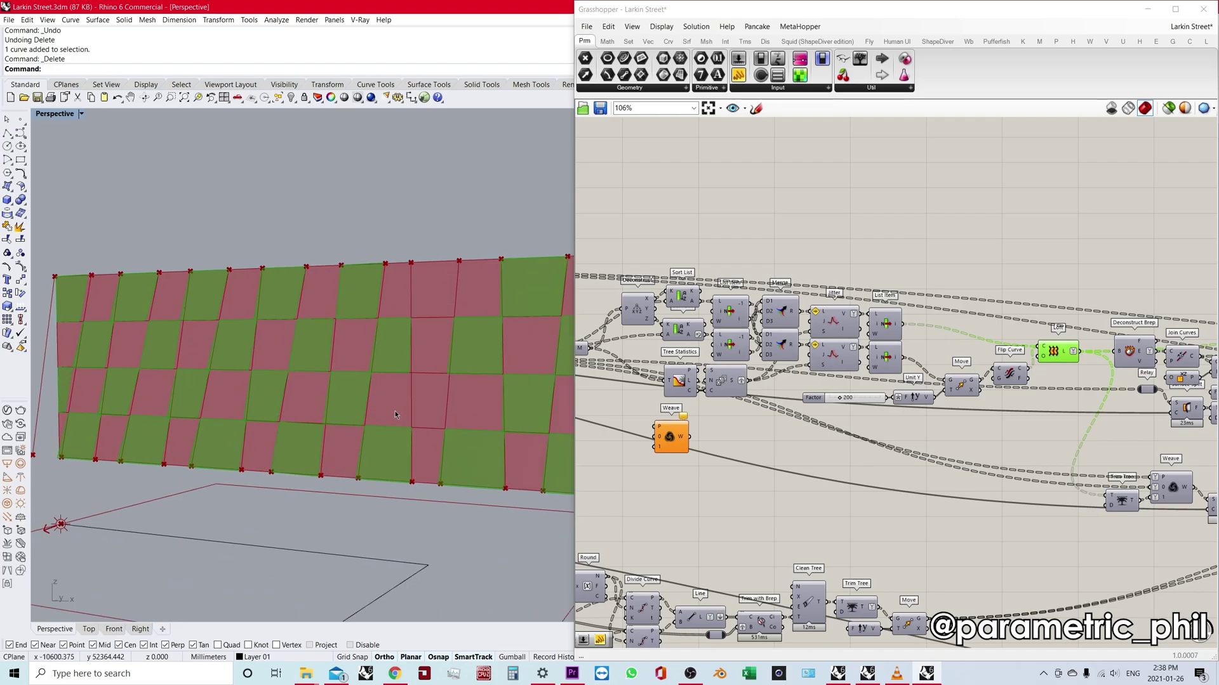
scroll(356, 406, up, 5)
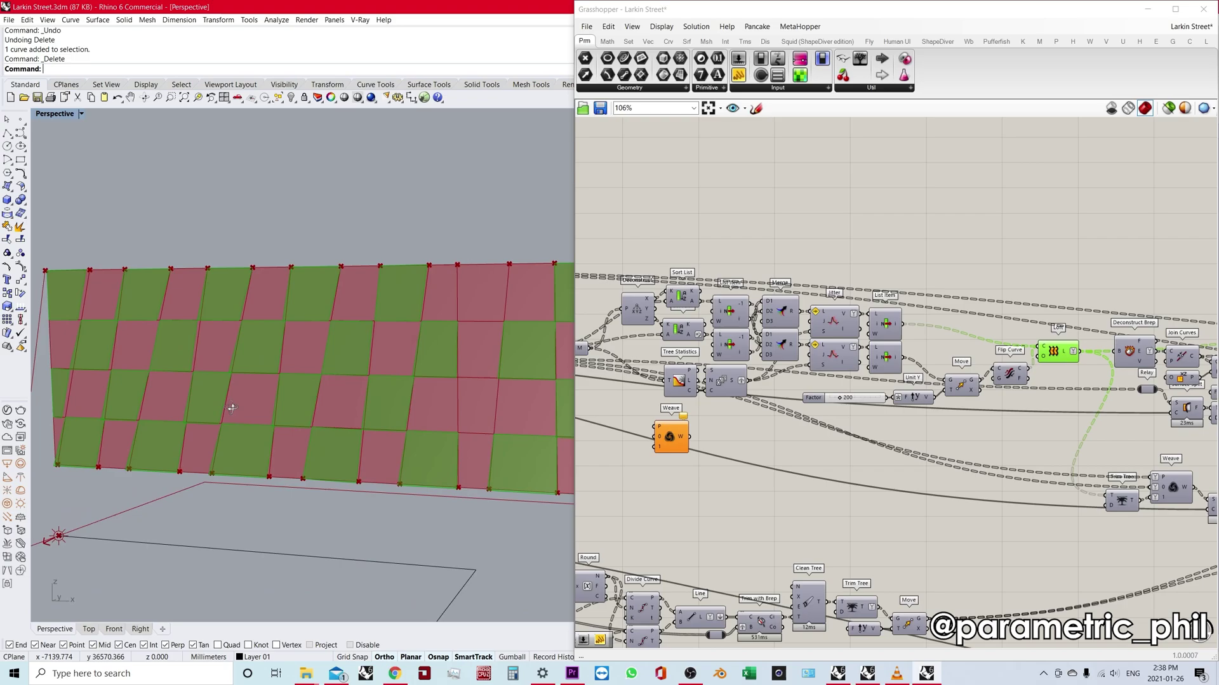
scroll(296, 397, down, 5)
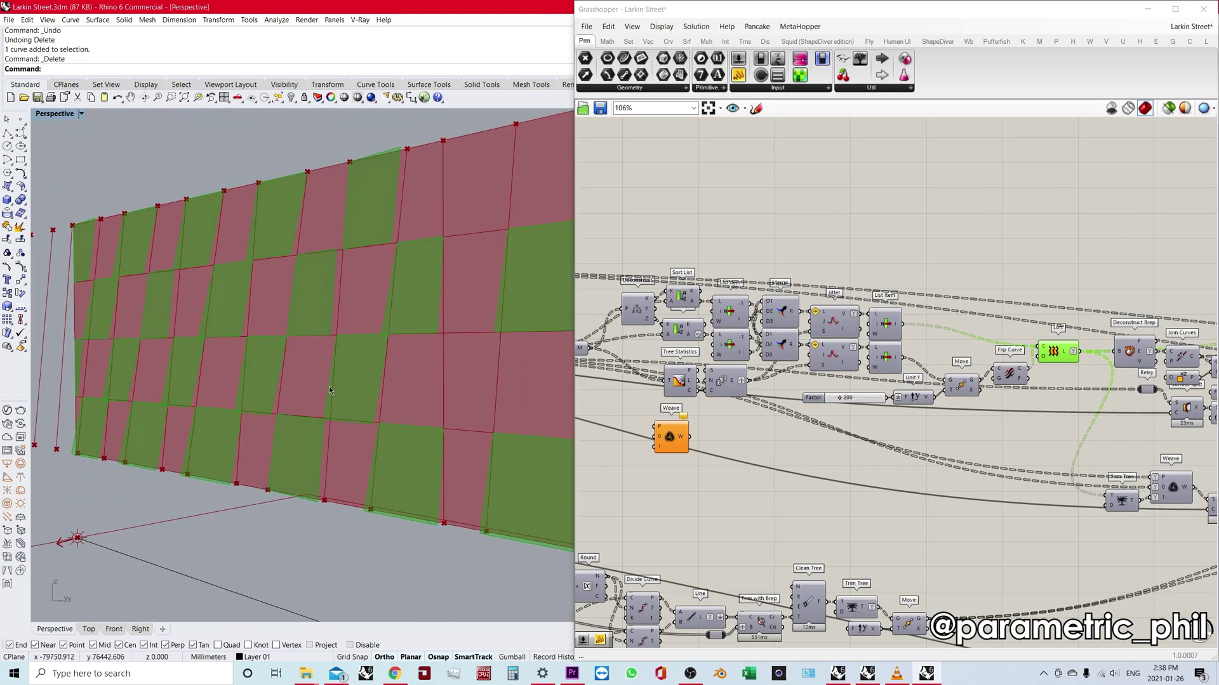
mouse_move(328, 386)
right_down()
mouse_move(369, 405)
mouse_move(312, 394)
right_up()
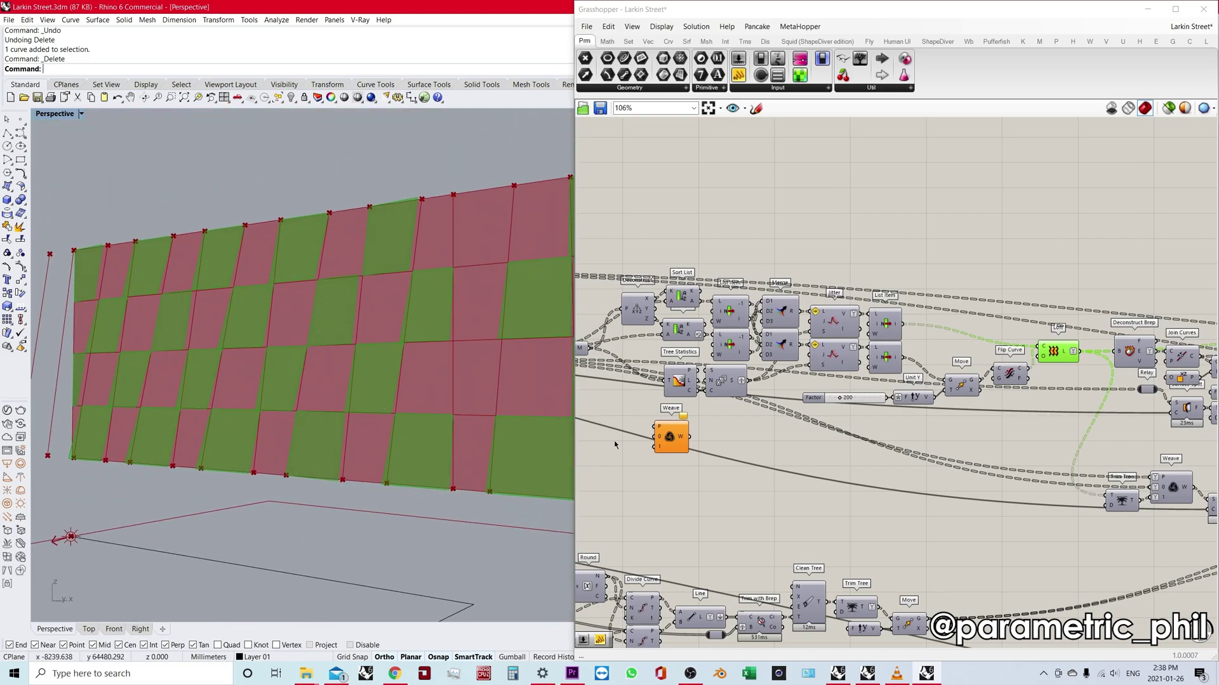
- Inspect Dispatch's output lists and the component chain that processes one of them into lofted surfaces
right_drag(798, 438, 890, 415)
scroll(843, 427, down, 1)
scroll(638, 351, up, 2)
click(622, 354)
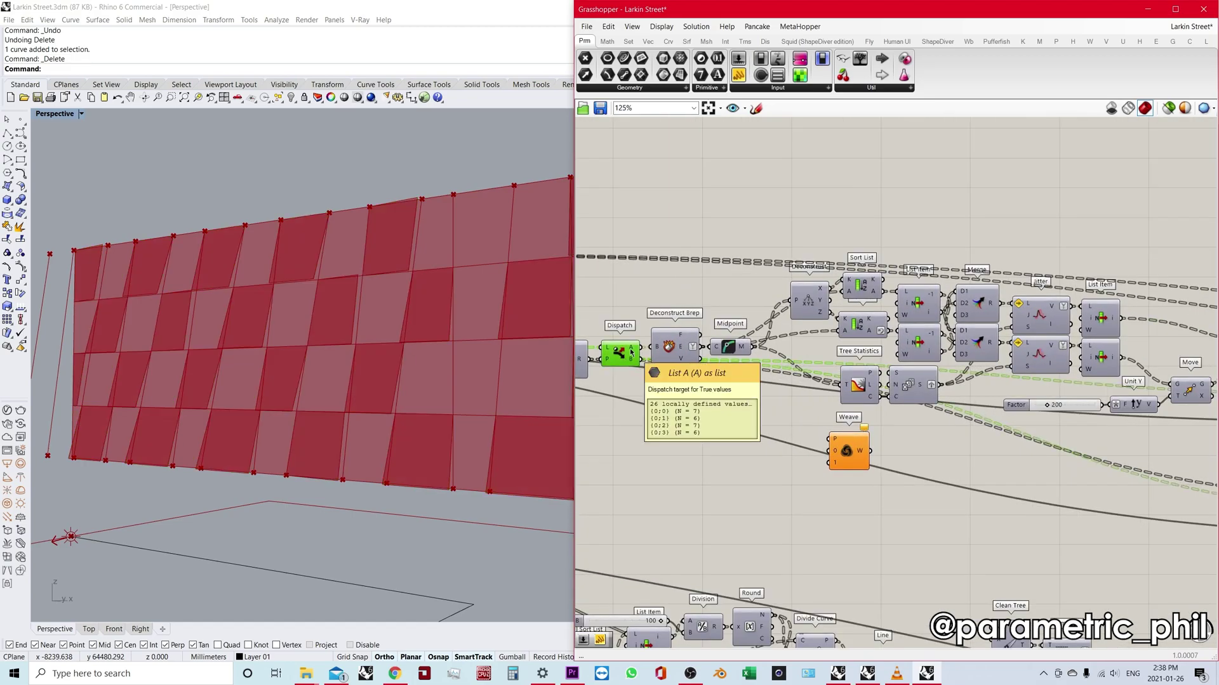
scroll(630, 351, down, 2)
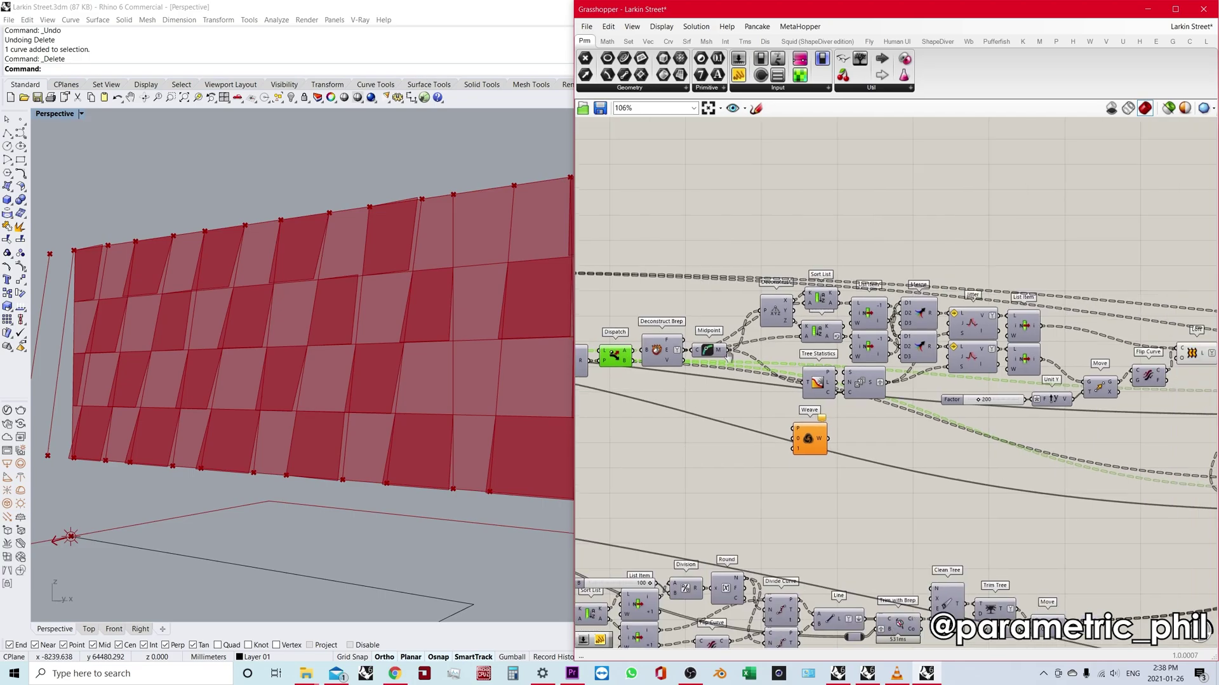
drag(1049, 256, 615, 372)
right_drag(1023, 399, 910, 401)
click(893, 408)
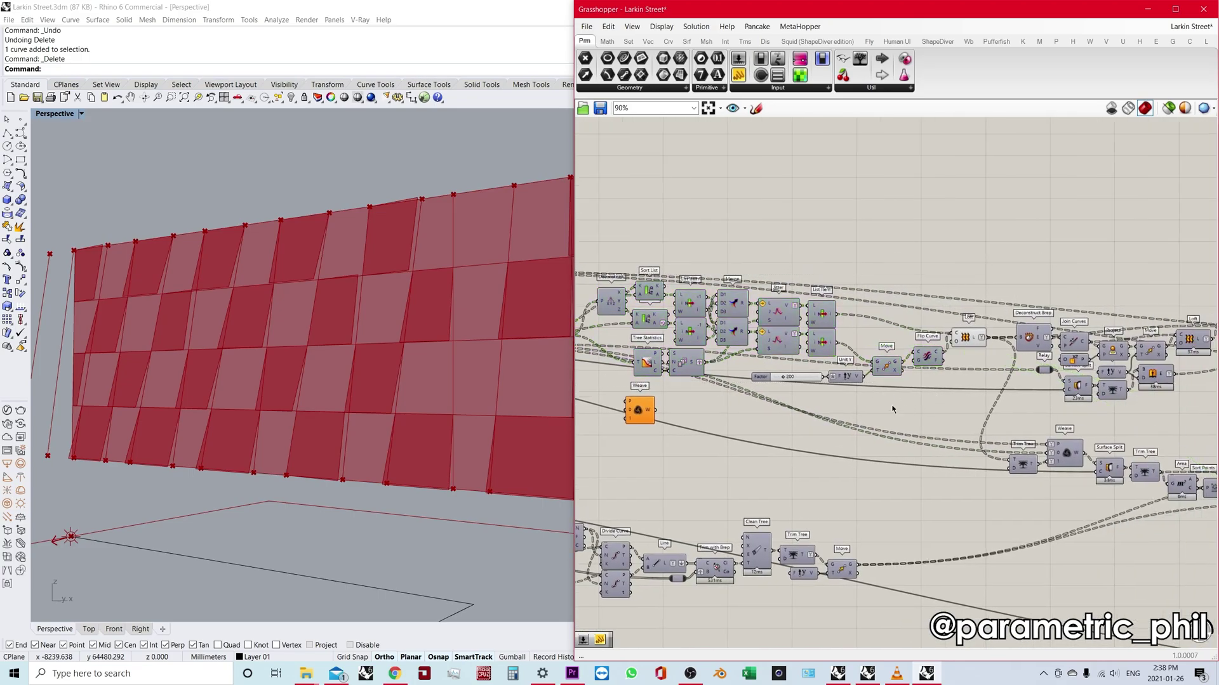
right_drag(596, 406, 796, 399)
scroll(700, 361, up, 2)
click(671, 326)
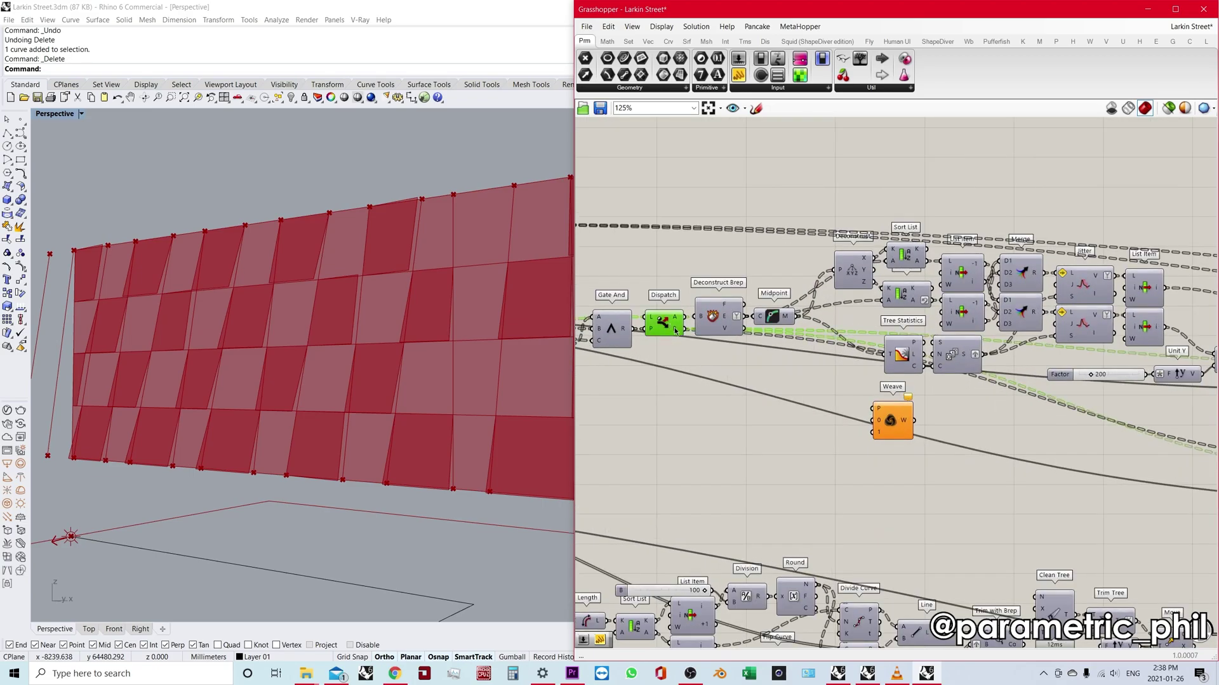
- Trace the dispatched surfaces along the definition from Dispatch through Loft to the existing downstream Weave component and back
scroll(830, 374, down, 1)
right_drag(829, 374, 613, 369)
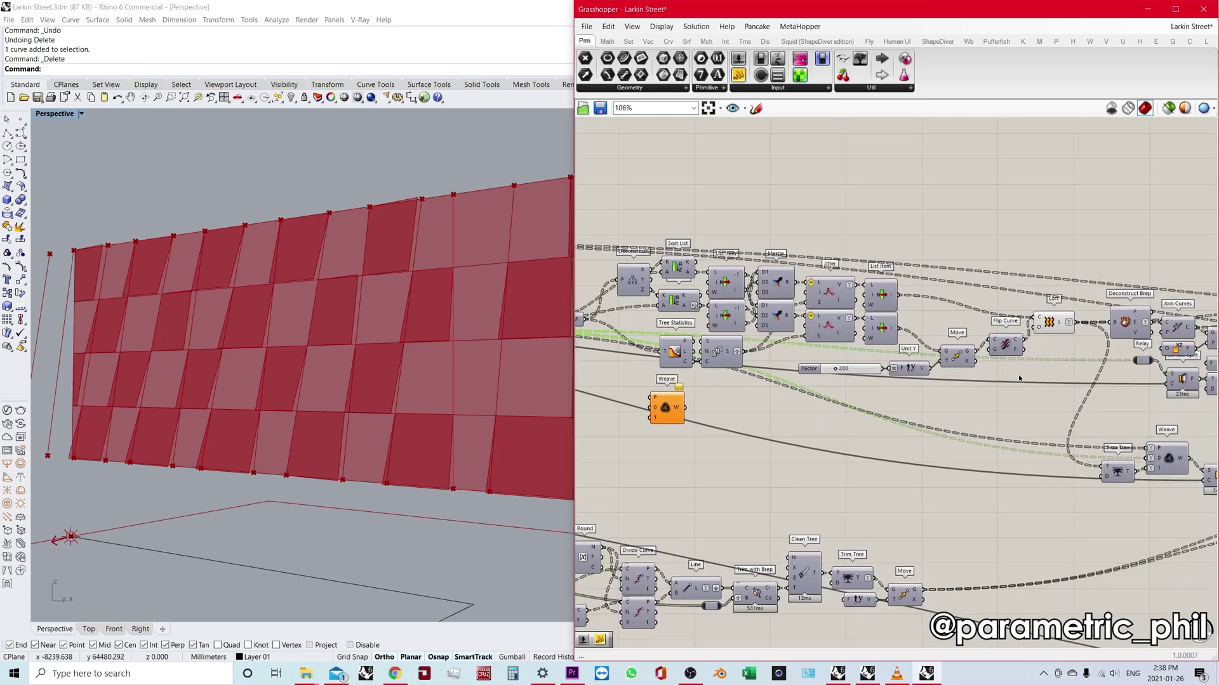
right_drag(1057, 371, 797, 383)
scroll(888, 392, down, 1)
right_drag(1049, 414, 964, 405)
right_drag(859, 406, 956, 413)
right_drag(770, 411, 871, 403)
scroll(788, 406, down, 2)
scroll(672, 399, up, 3)
right_drag(641, 396, 788, 403)
scroll(788, 398, up, 2)
- Shift the unconnected Weave component slightly and inspect its pattern input
drag(904, 436, 886, 443)
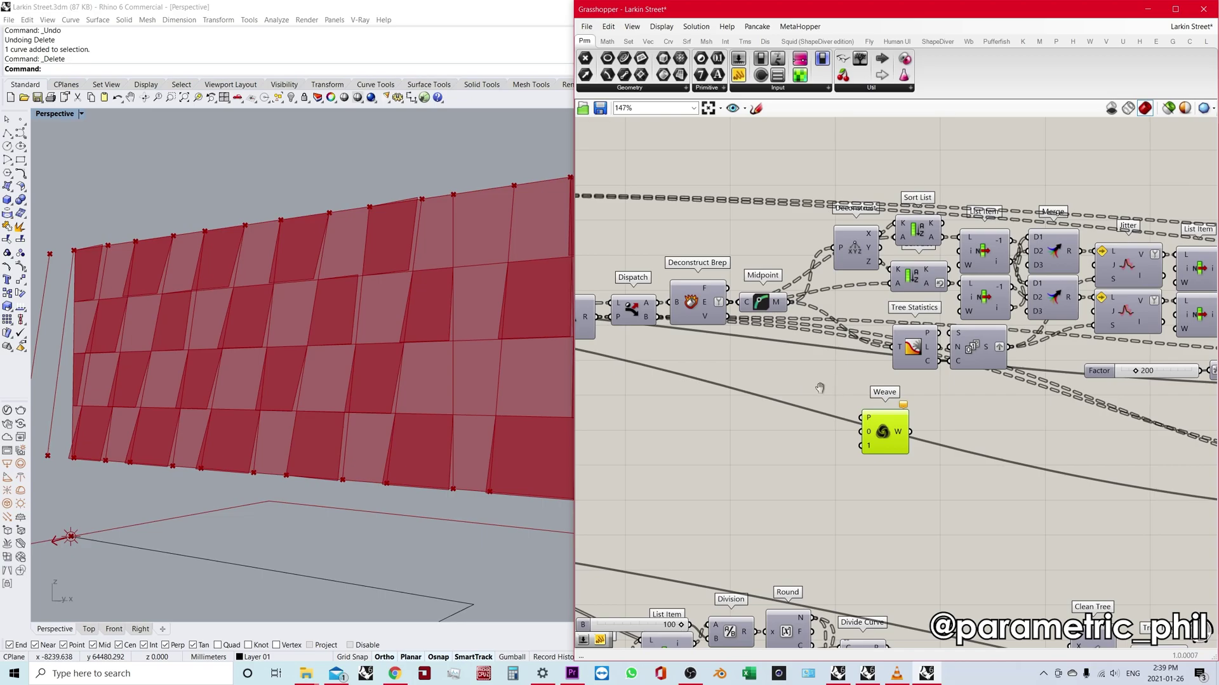
right_drag(816, 389, 819, 401)
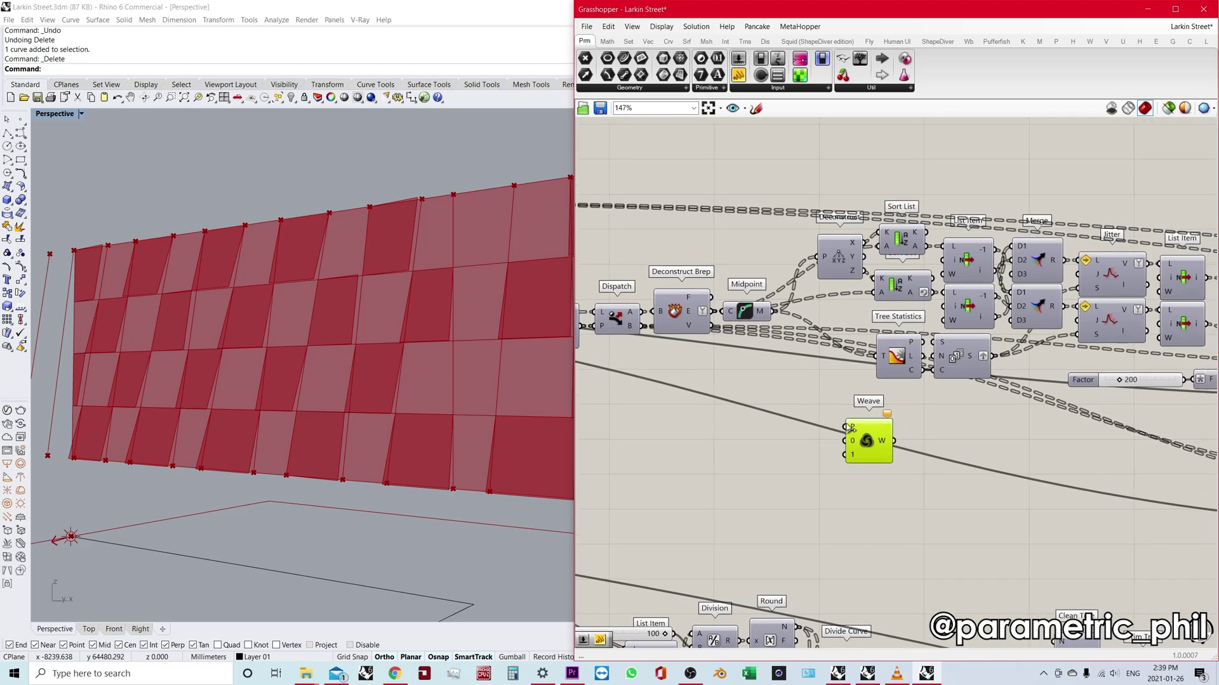
mouse_move(853, 427)
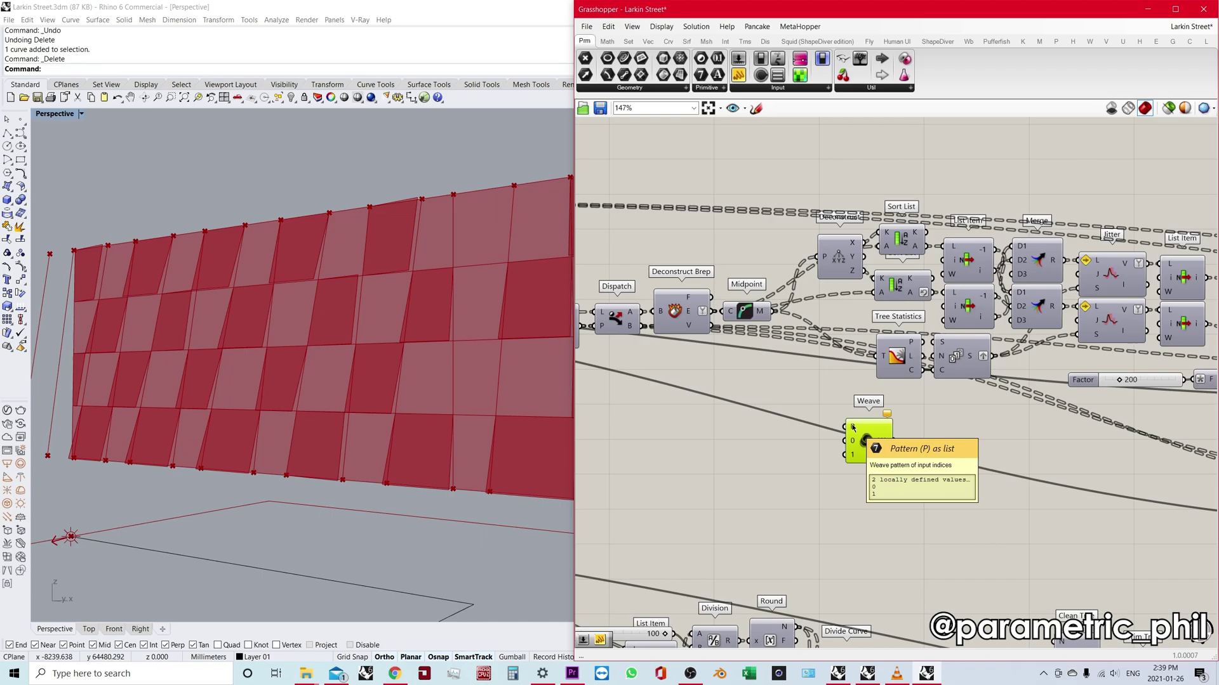
- Add a Merge component next to the unconnected Weave and wire Dispatch's A and B outputs into D1 and D2
right_drag(761, 470, 797, 479)
double_click(799, 475)
text(mer)
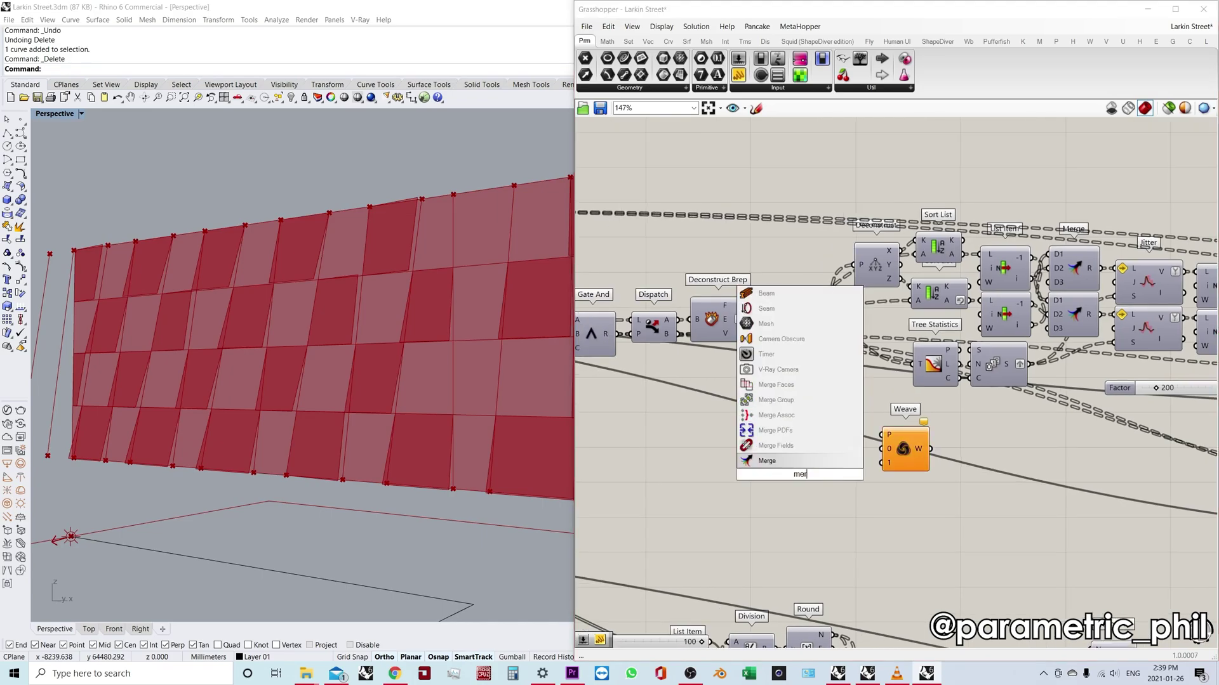
key(Return)
drag(797, 466, 797, 417)
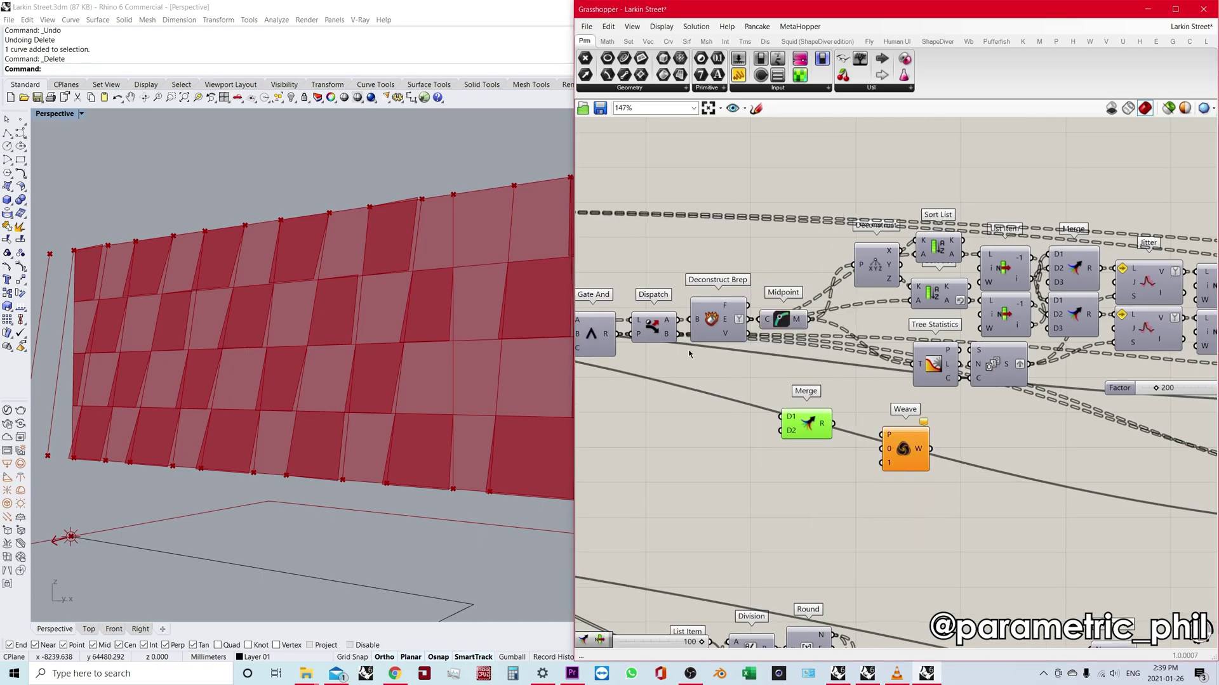
drag(677, 319, 780, 417)
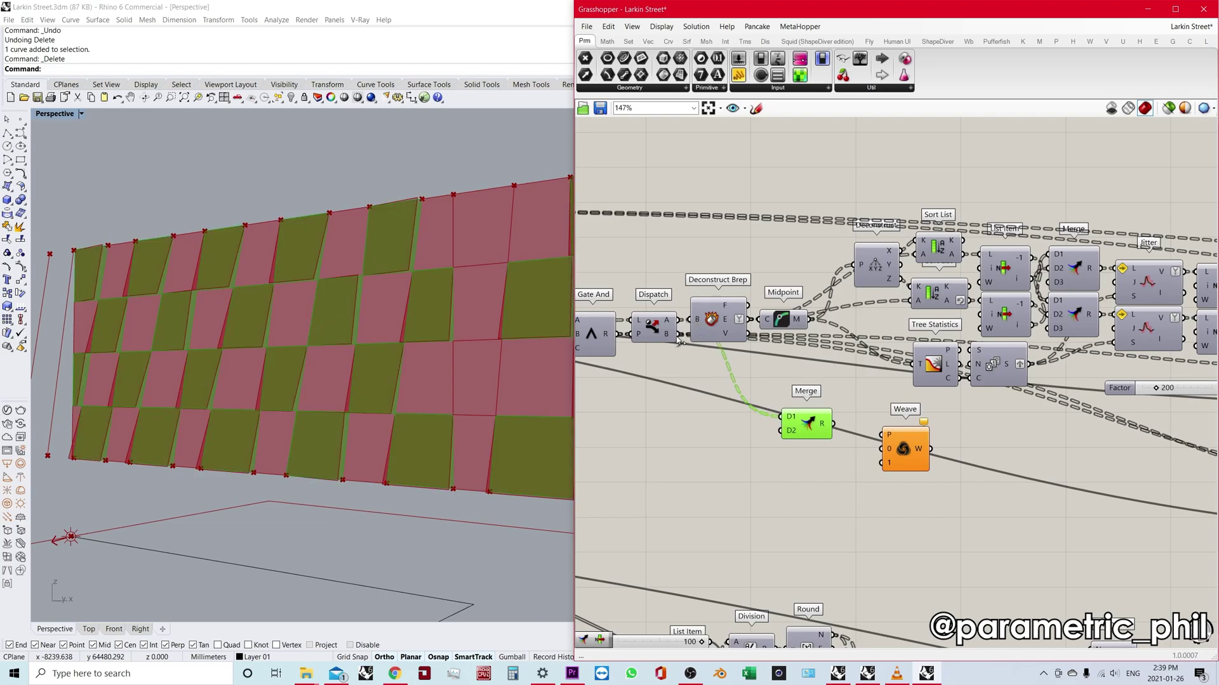
drag(678, 334, 781, 416)
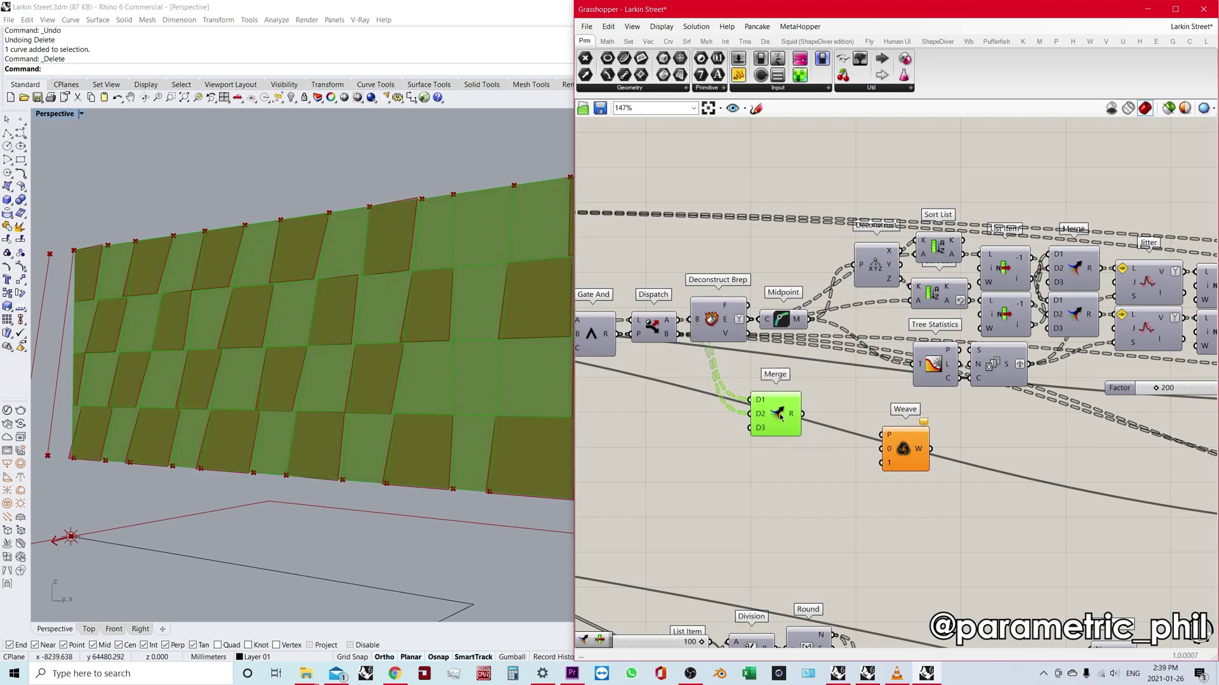
- Inspect the Merge component's inputs and result tree, and delete the component
click(708, 427)
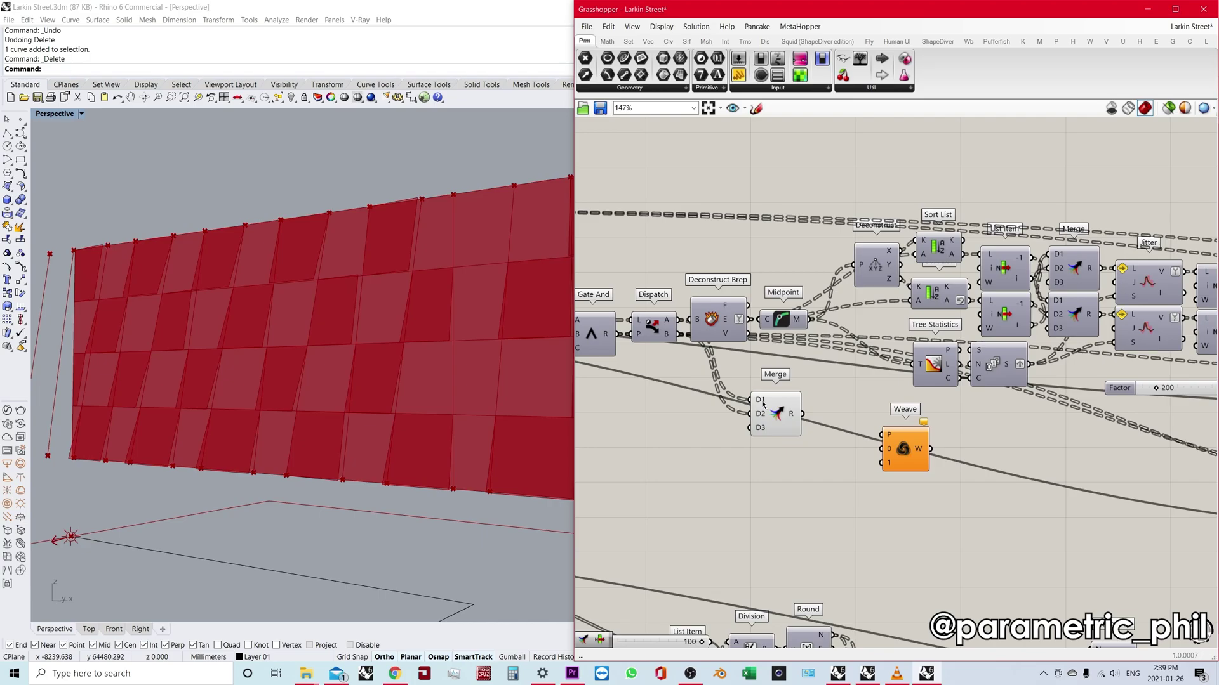
mouse_move(762, 401)
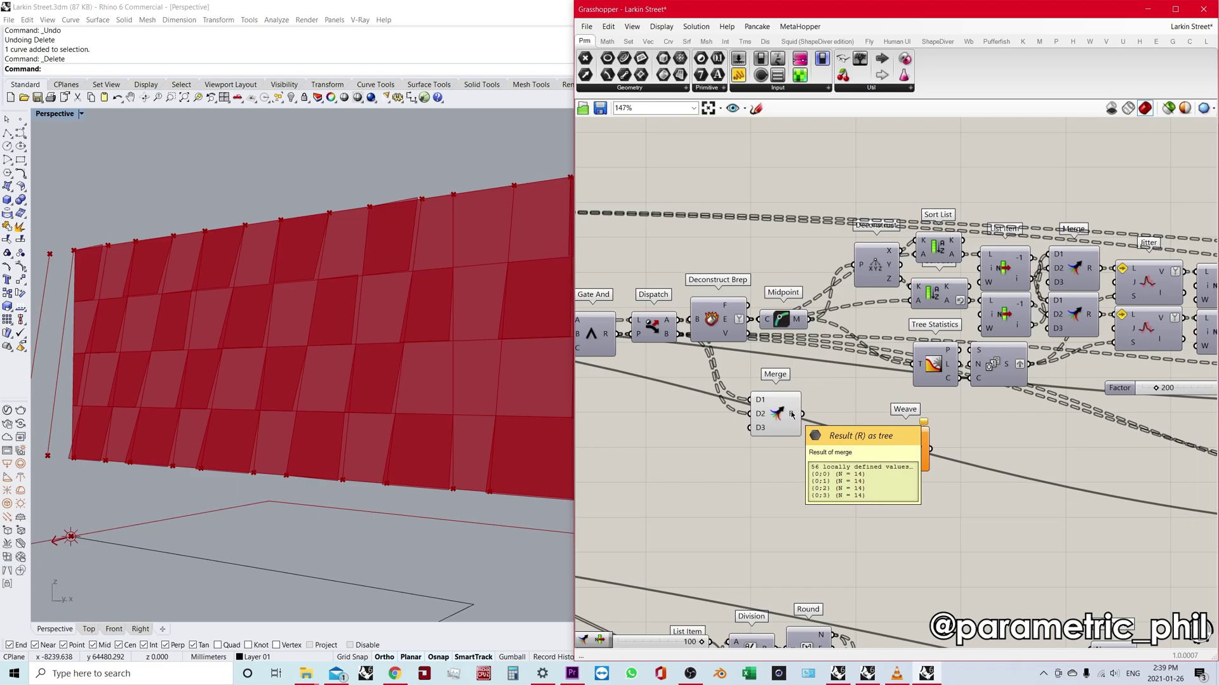
click(780, 414)
- Move the unconnected Weave component close to Dispatch and wire Gate And's R output into its P input
click(888, 444)
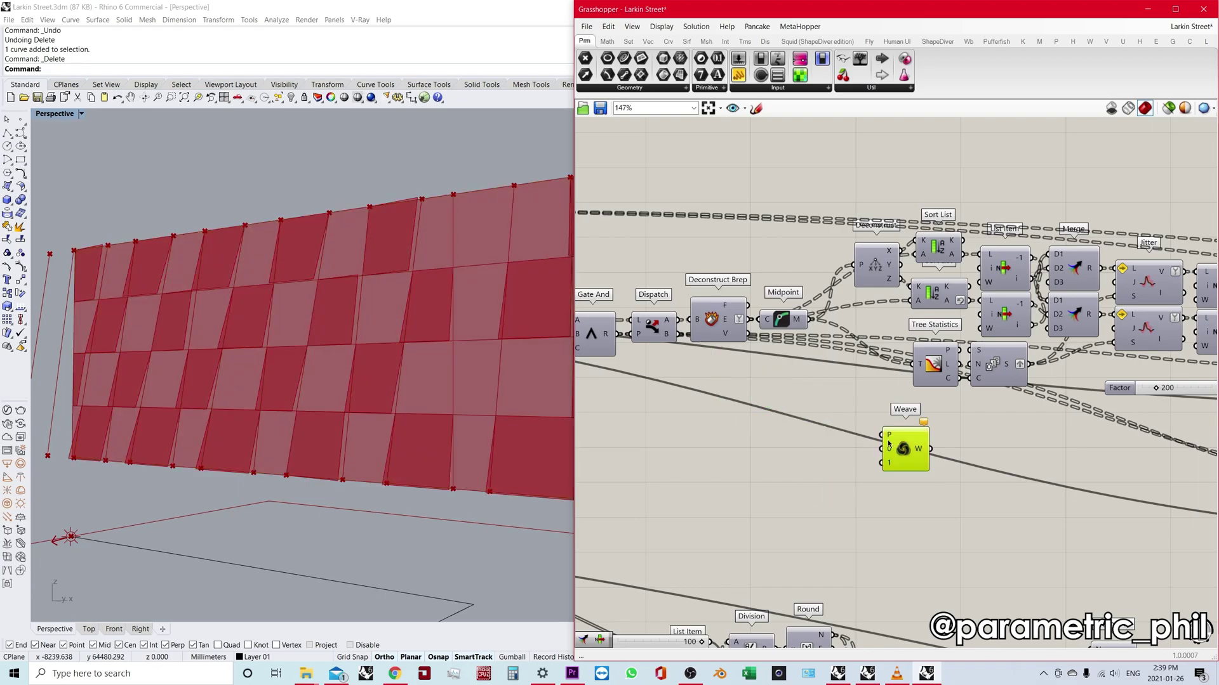
drag(887, 444, 770, 415)
scroll(770, 415, up, 2)
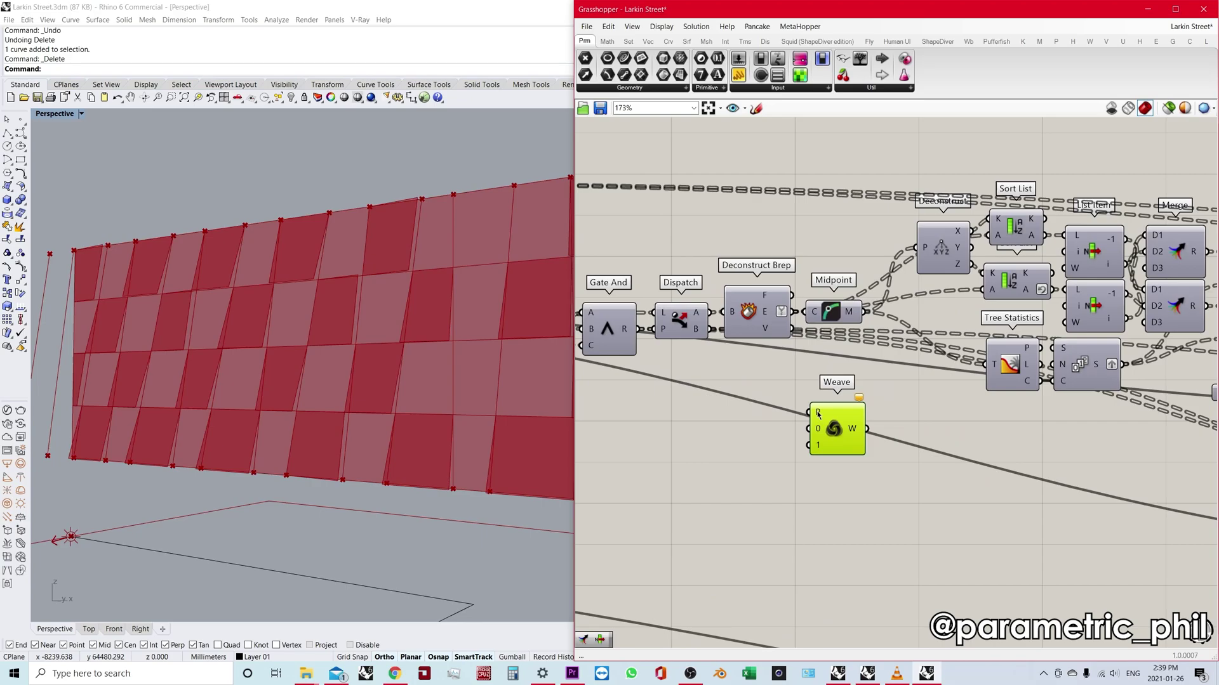
mouse_move(818, 413)
right_drag(610, 332, 715, 348)
click(716, 348)
drag(744, 346, 916, 427)
drag(952, 441, 944, 421)
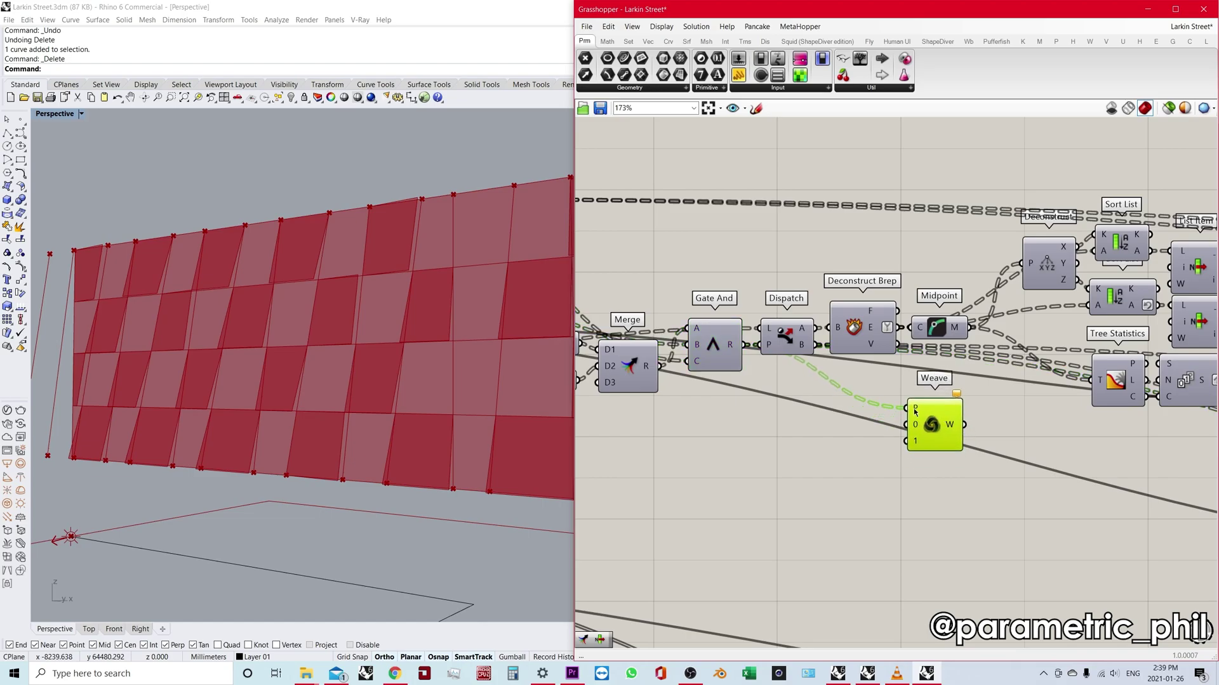
- Wire Dispatch's A output into the new Weave's input 1 and its B output into input 0
right_drag(864, 386, 788, 392)
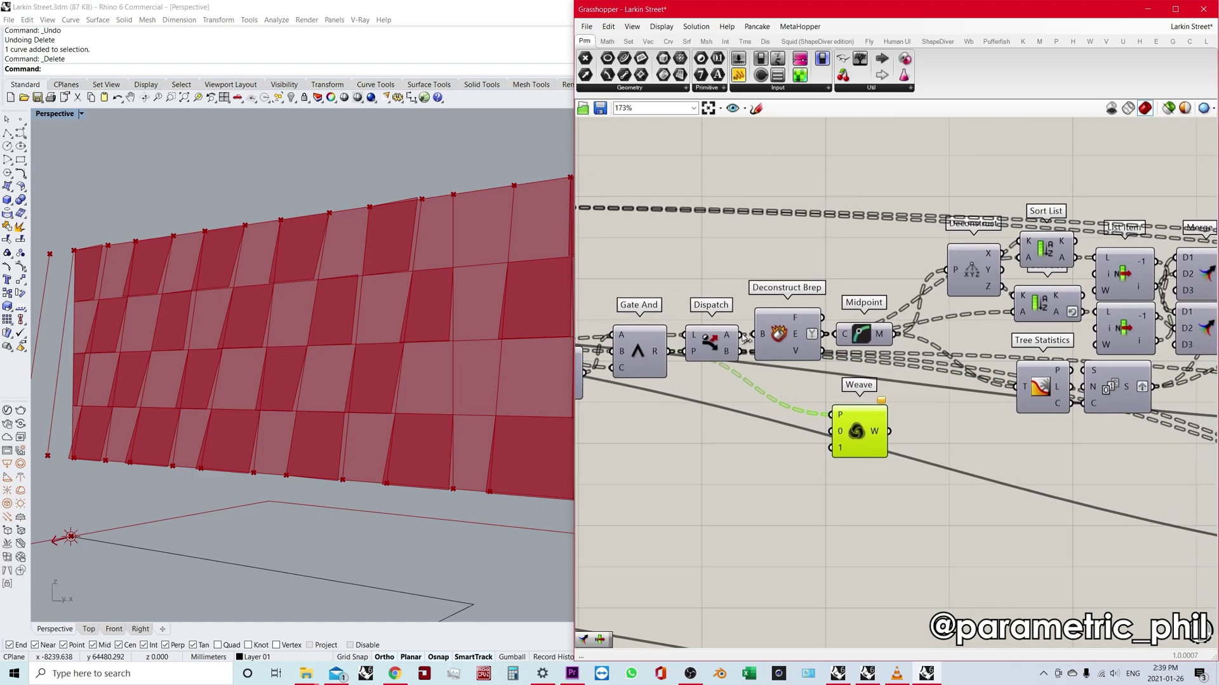
drag(741, 336, 833, 449)
drag(741, 352, 832, 432)
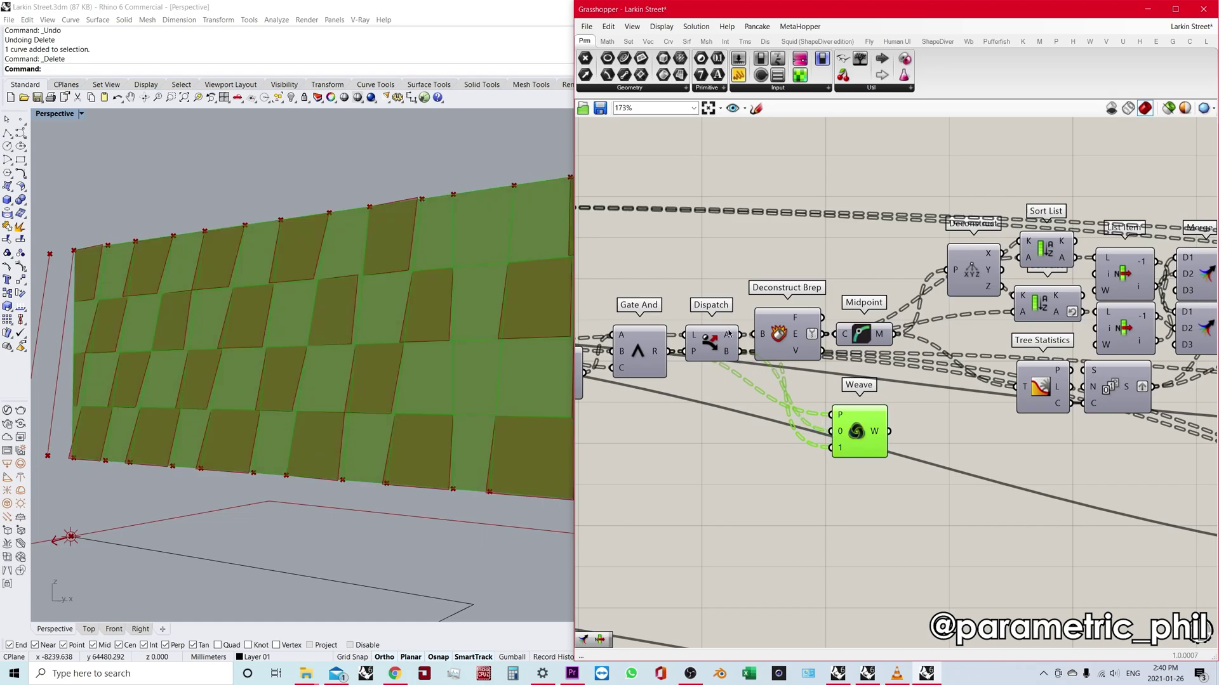
mouse_move(728, 355)
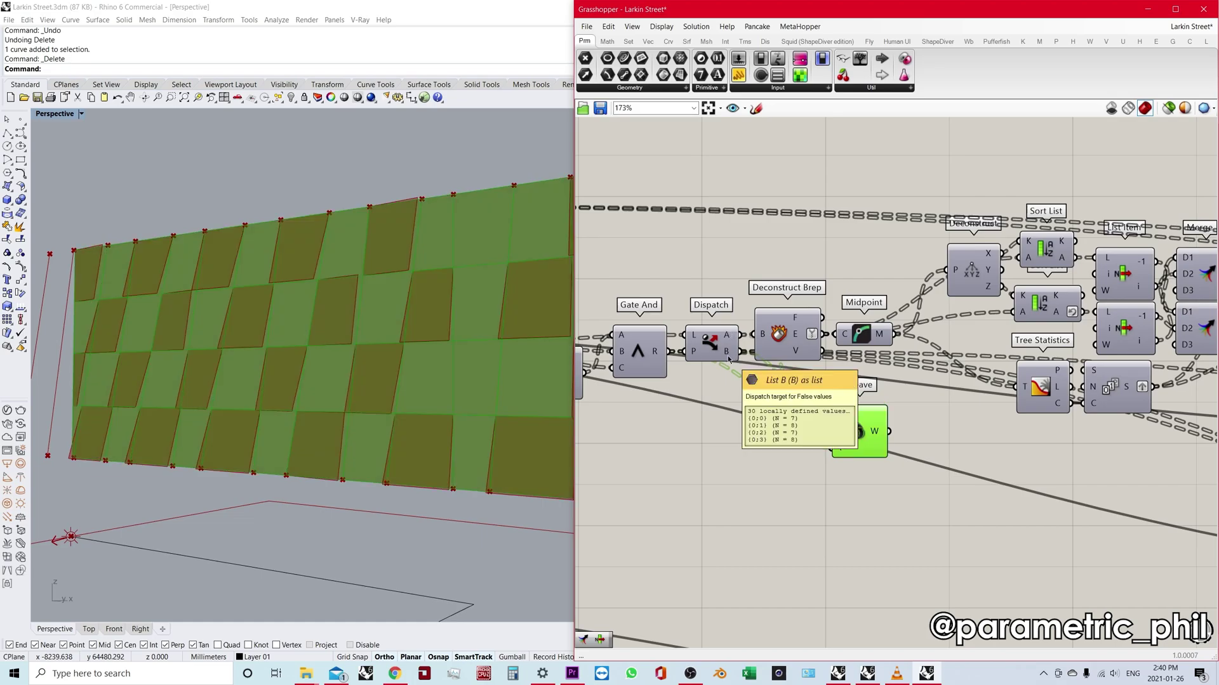
drag(741, 351, 833, 448)
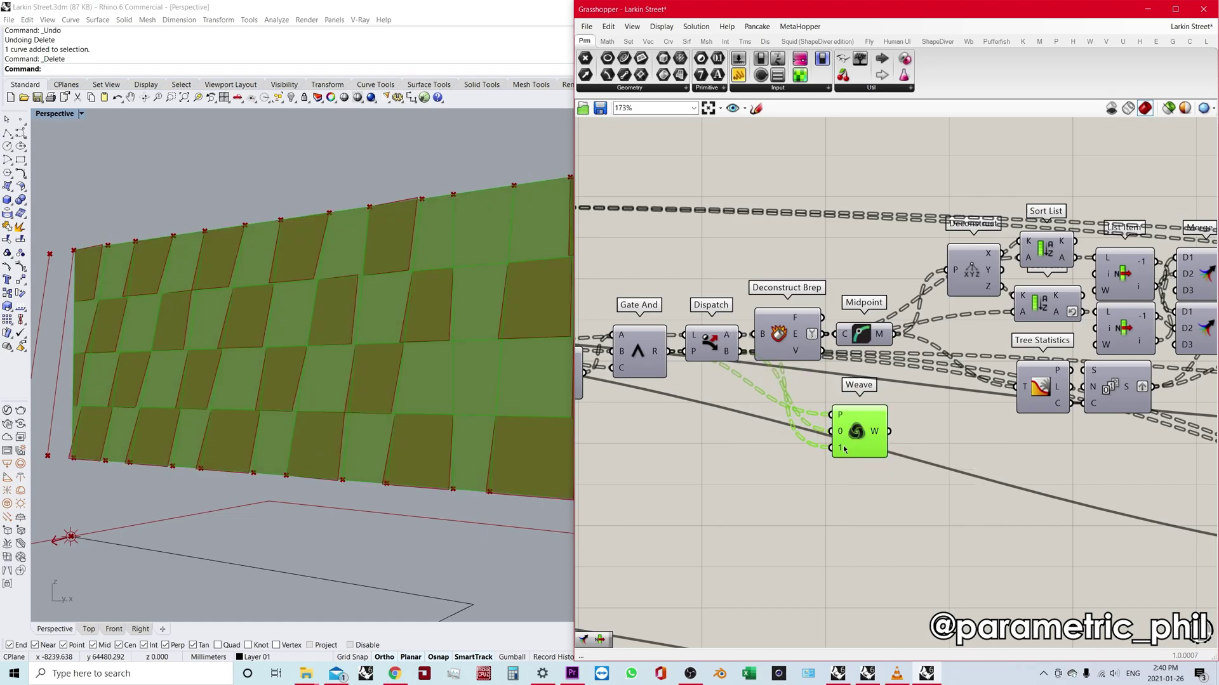
- Shift the wired Weave component and compare its W output with the original surface list entering Dispatch
mouse_move(857, 442)
mouse_down()
mouse_move(791, 346)
mouse_move(841, 455)
mouse_up()
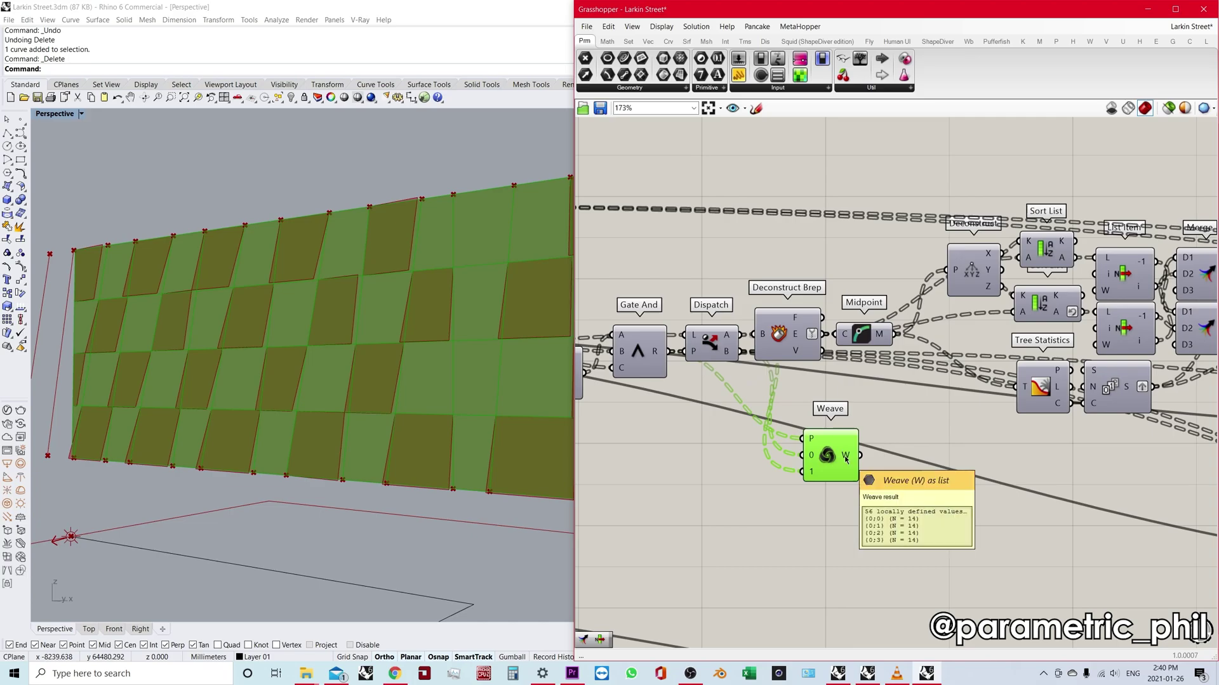
click(704, 335)
mouse_move(694, 340)
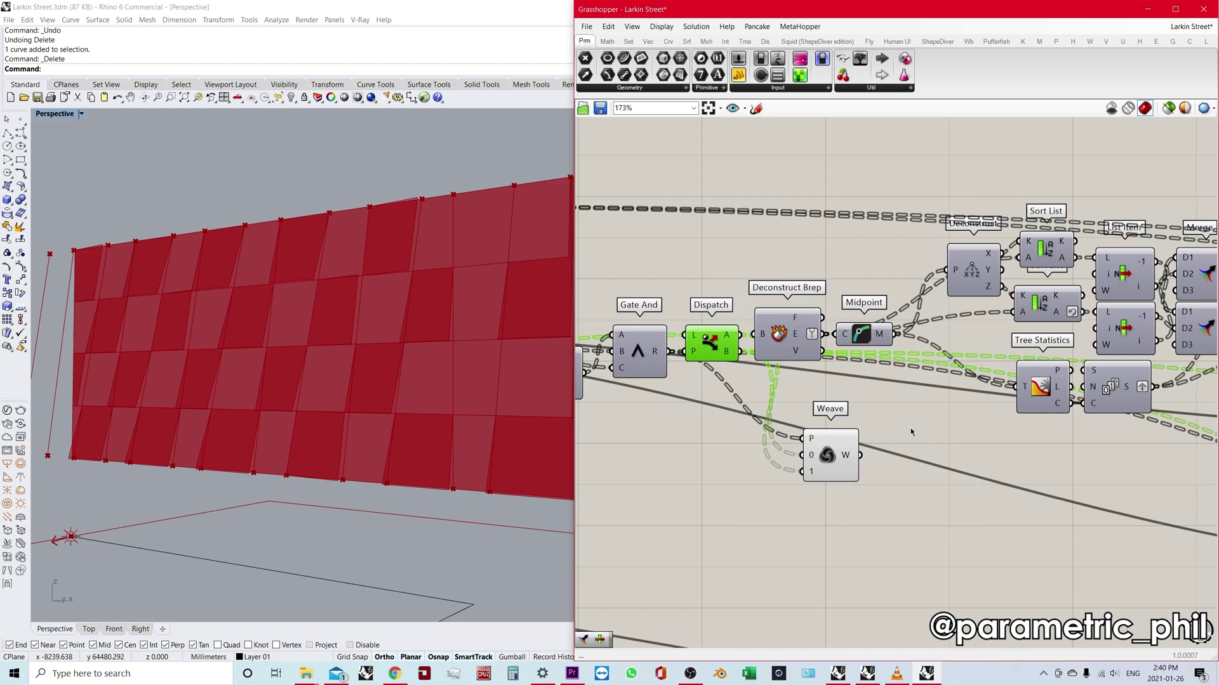
- Move the wired Weave component along the definition to just below the Loft component
scroll(770, 432, down, 2)
scroll(669, 418, down, 4)
right_drag(1128, 535, 846, 427)
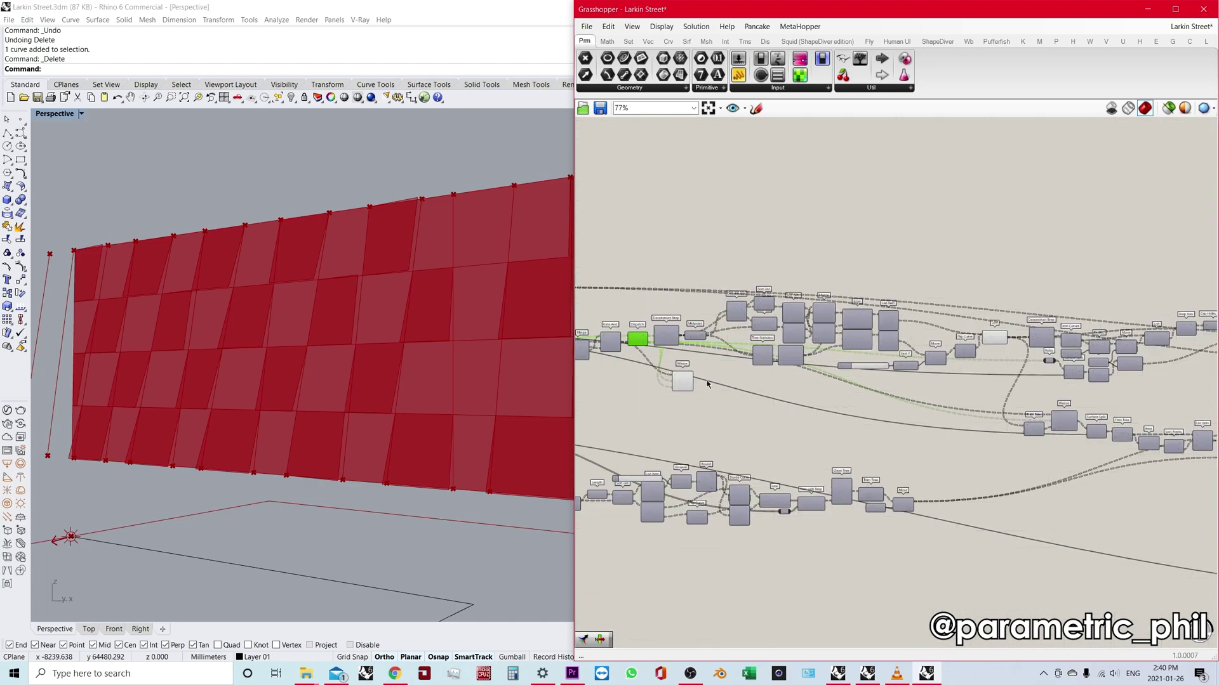
scroll(711, 383, up, 1)
drag(675, 386, 1036, 393)
right_drag(1034, 393, 955, 412)
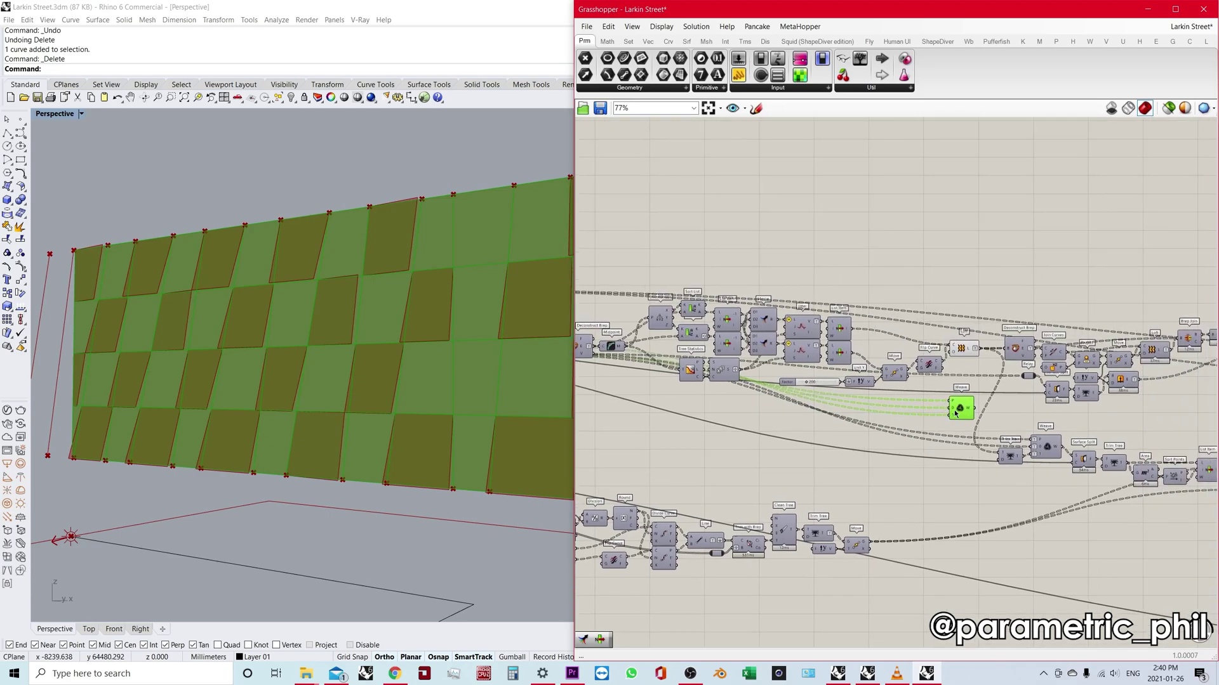
- Place the new Weave component just above the existing Weave and trace its wires back to Dispatch
drag(954, 414, 995, 419)
scroll(995, 418, up, 5)
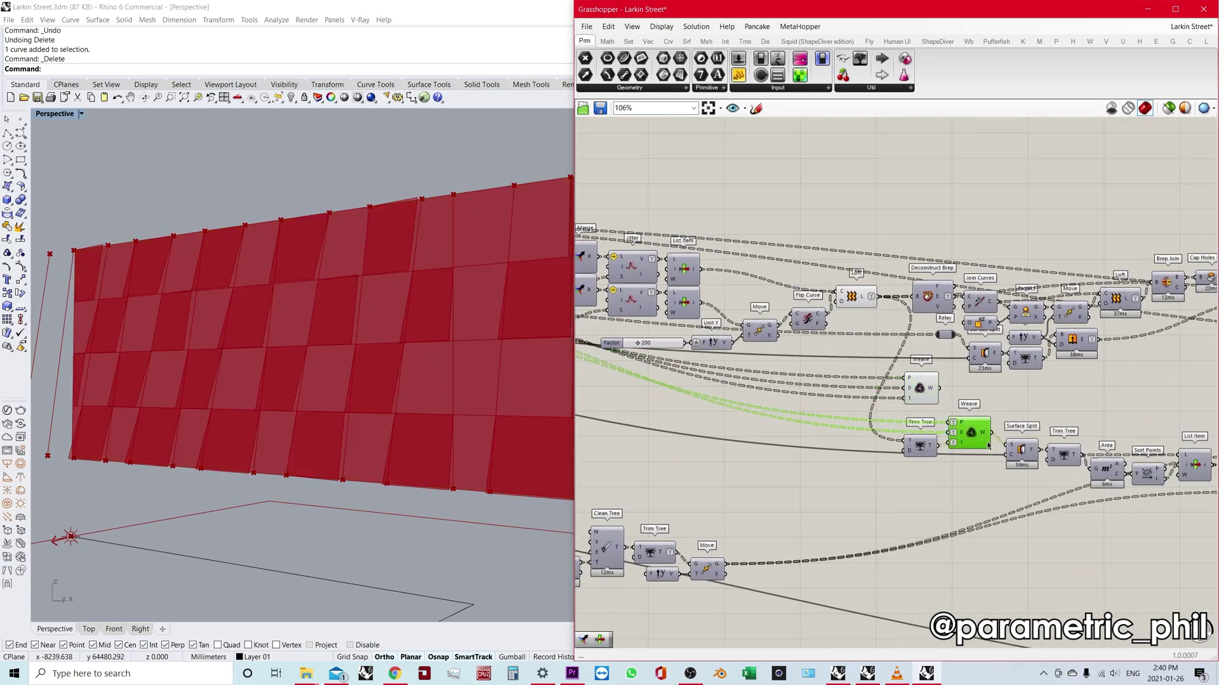
scroll(965, 427, down, 2)
click(927, 381)
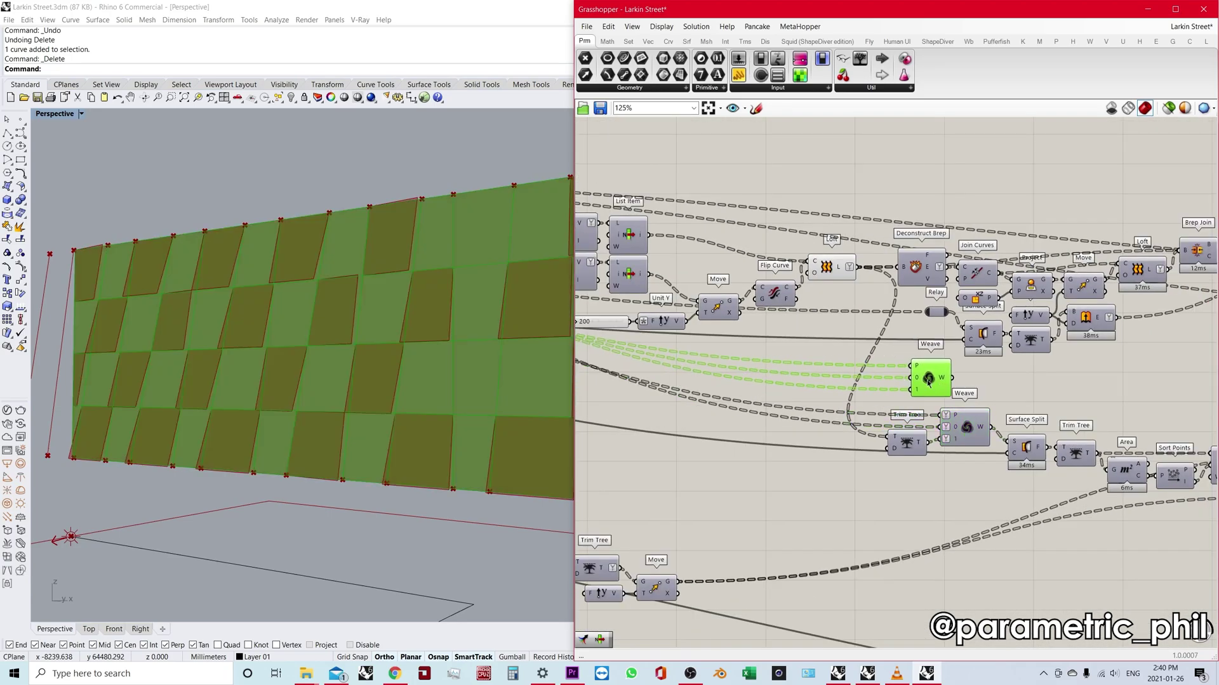
right_drag(578, 402, 1028, 459)
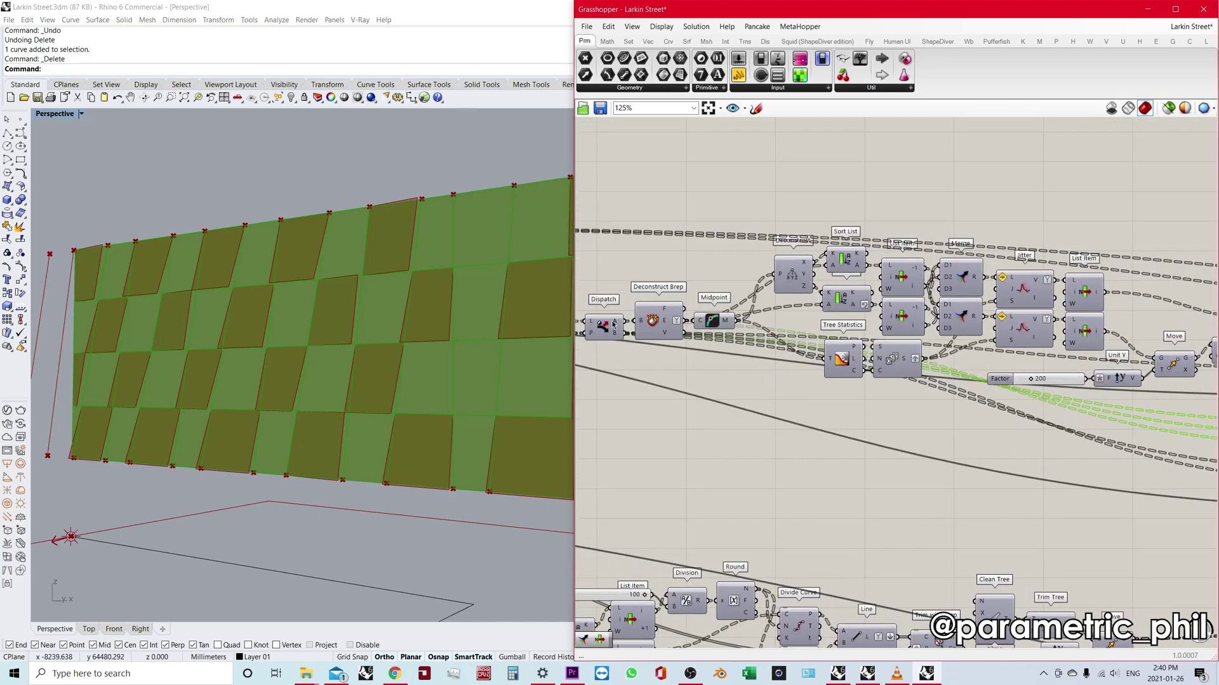
right_drag(864, 326, 427, 300)
scroll(889, 375, up, 2)
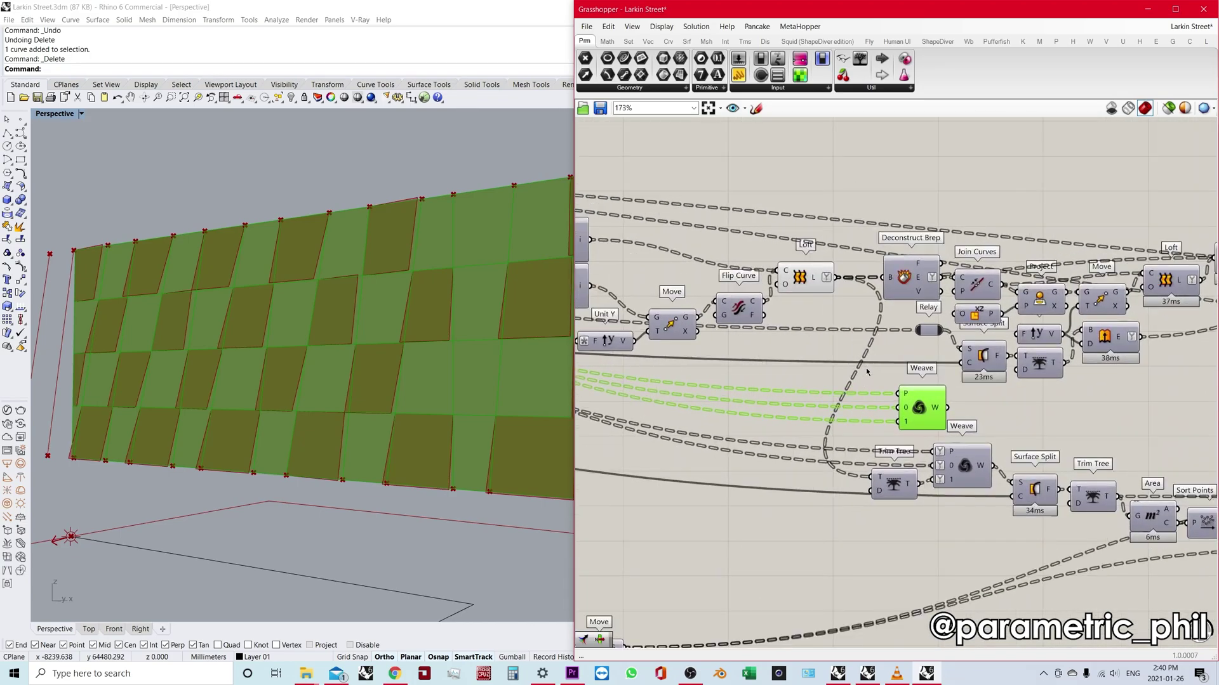
- Replace the new Weave's input 1 source with the L output of the Loft that follows Flip Curve
click(800, 278)
right_drag(787, 306, 768, 313)
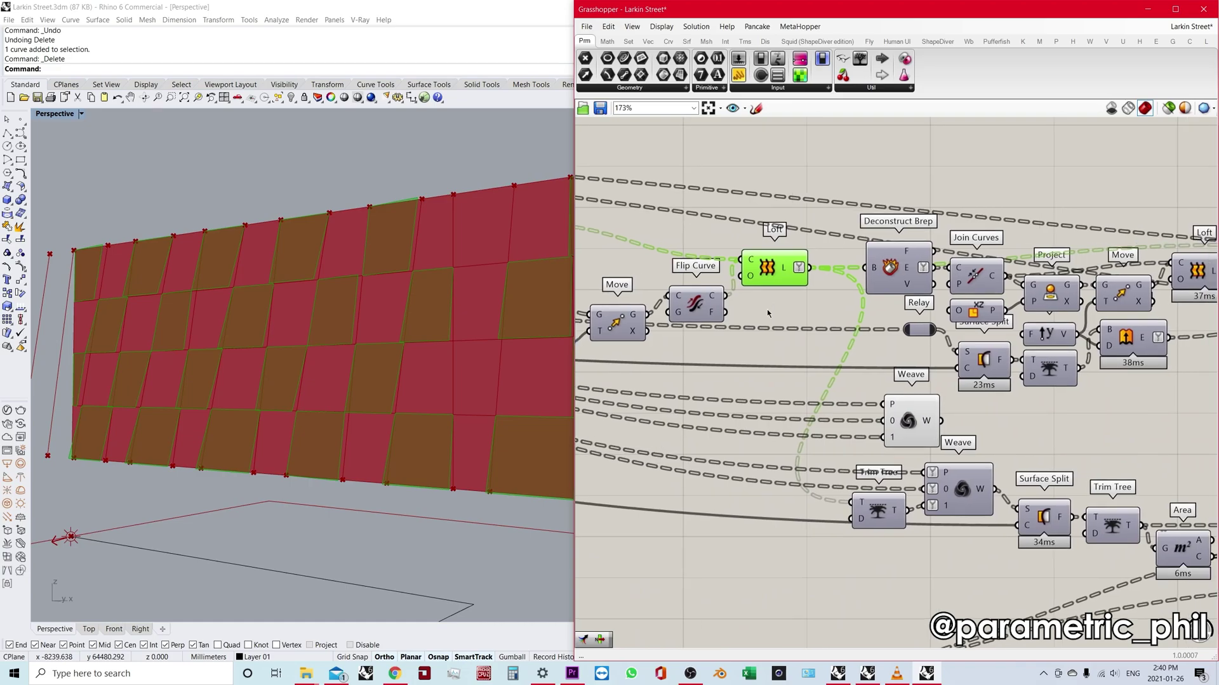
drag(808, 268, 912, 428)
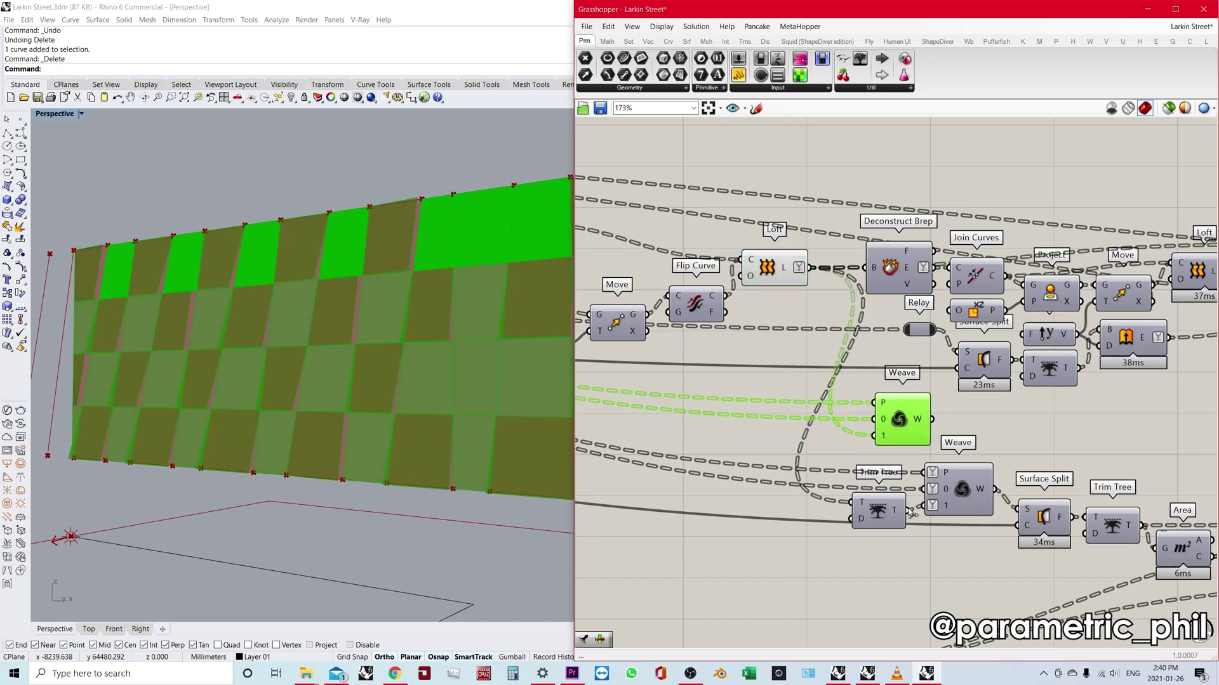
- Wire Trim Tree's T output into the new Weave's input 1 and position the component directly above the existing Weave
drag(912, 513, 934, 432)
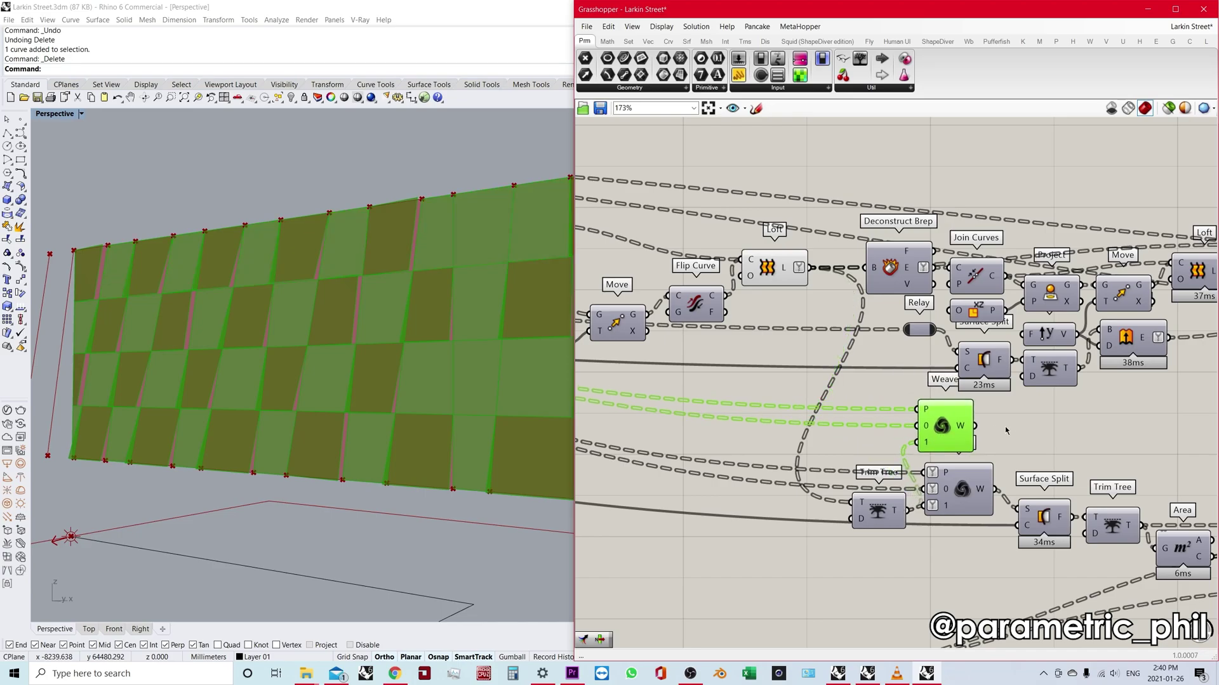
scroll(936, 428, up, 2)
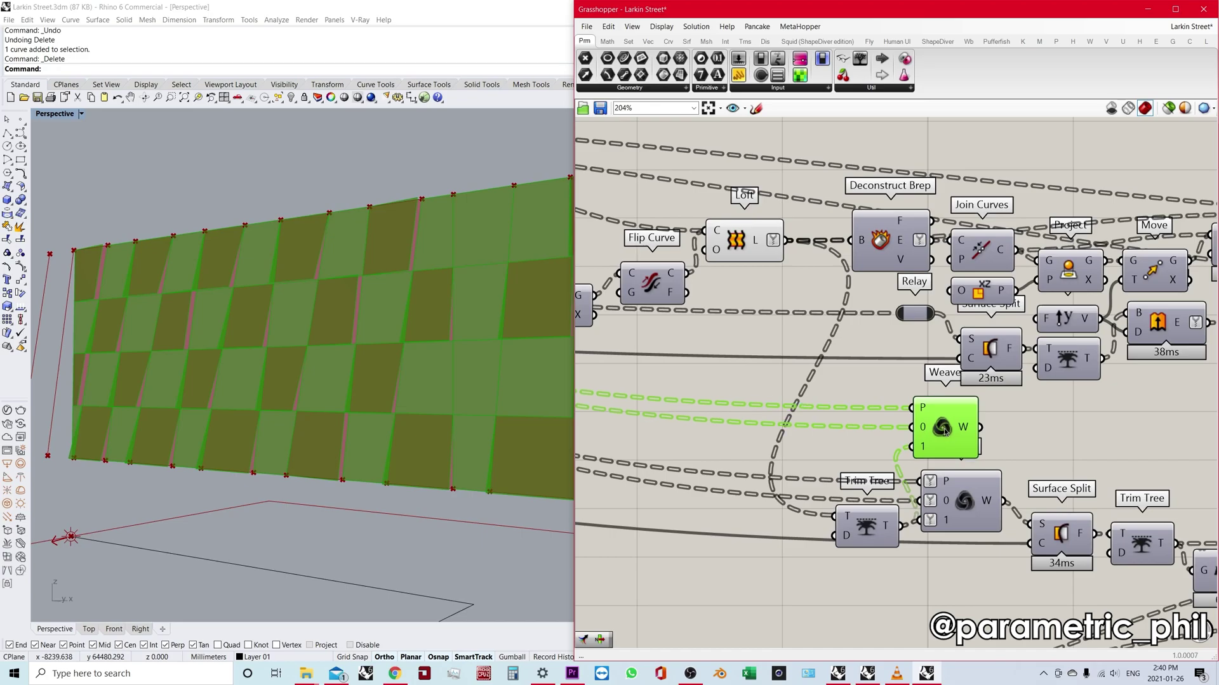
drag(941, 425, 952, 436)
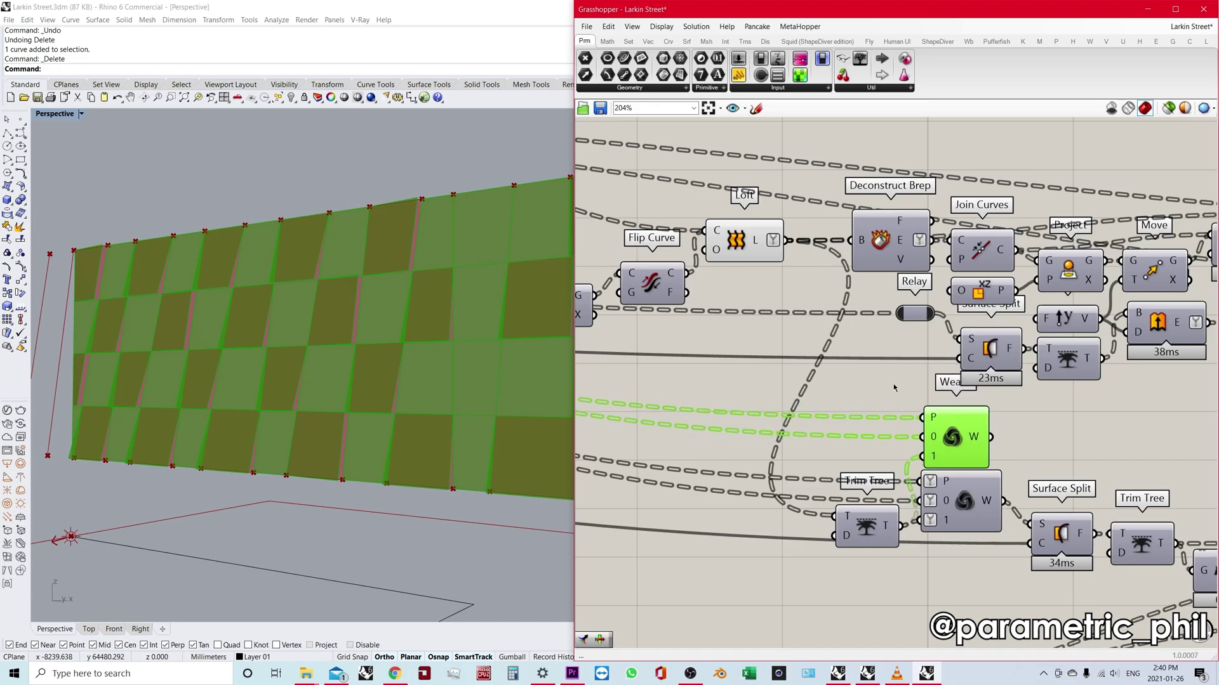
- Compare the new Weave's inputs and previewed surfaces with those of the existing Weave feeding Surface Split
scroll(951, 501, up, 1)
click(952, 500)
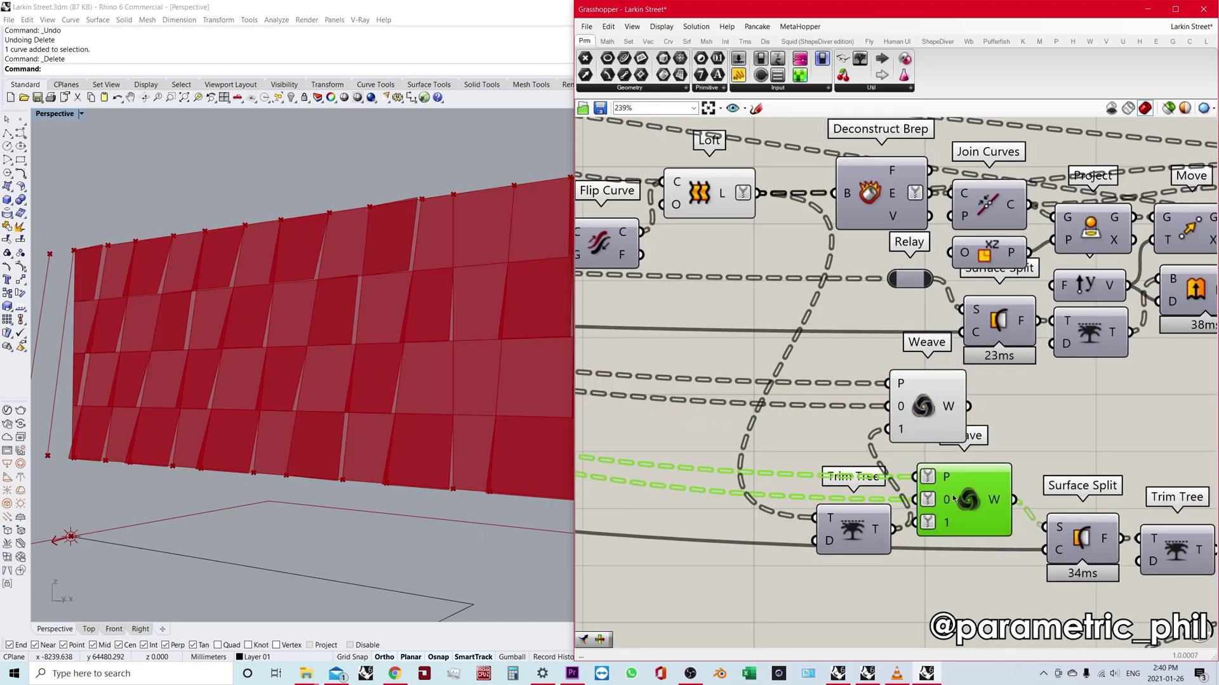
click(893, 389)
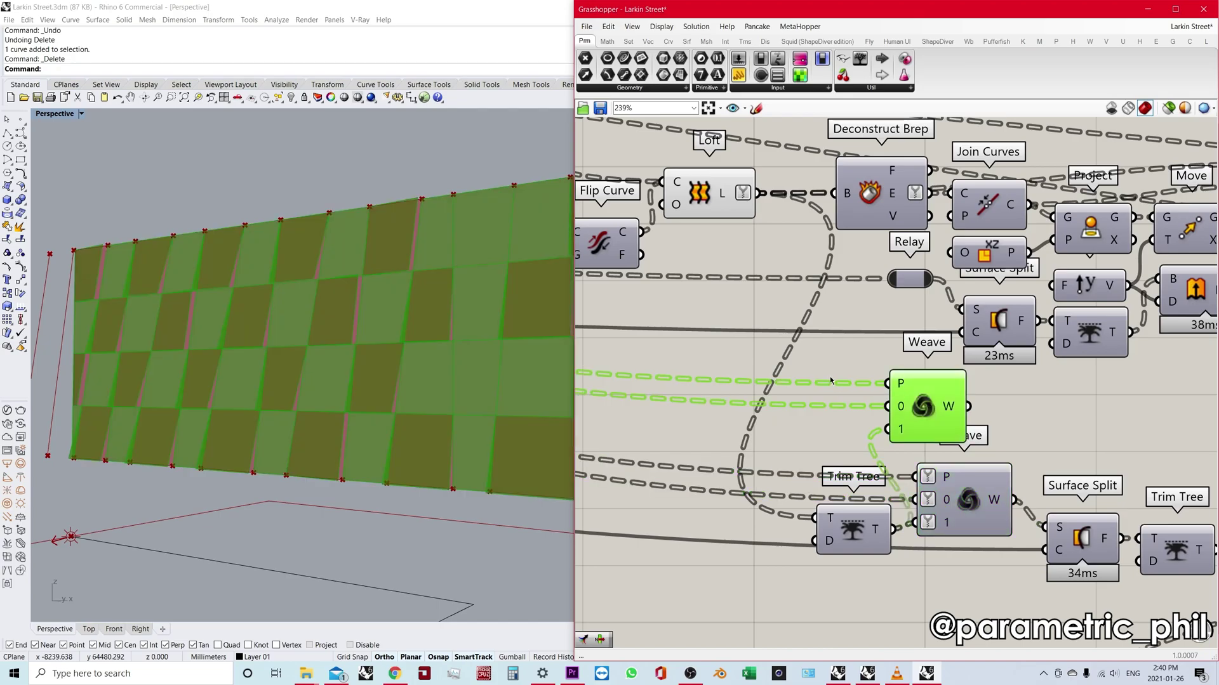
click(836, 354)
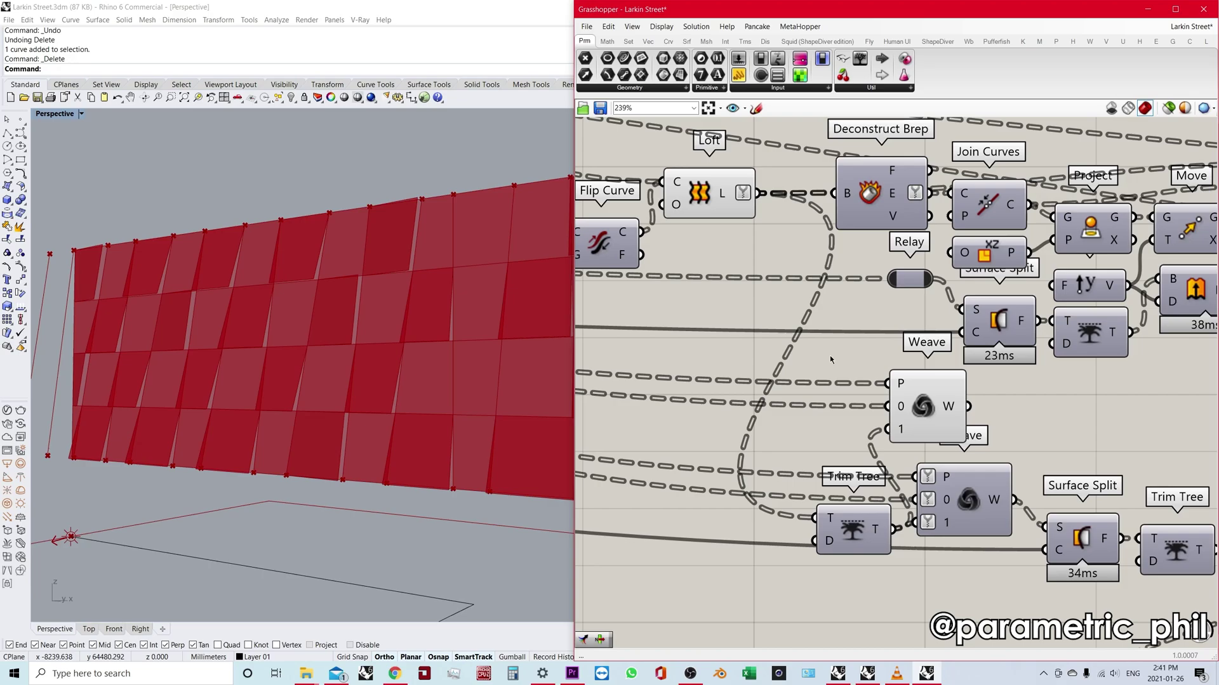
scroll(829, 355, down, 1)
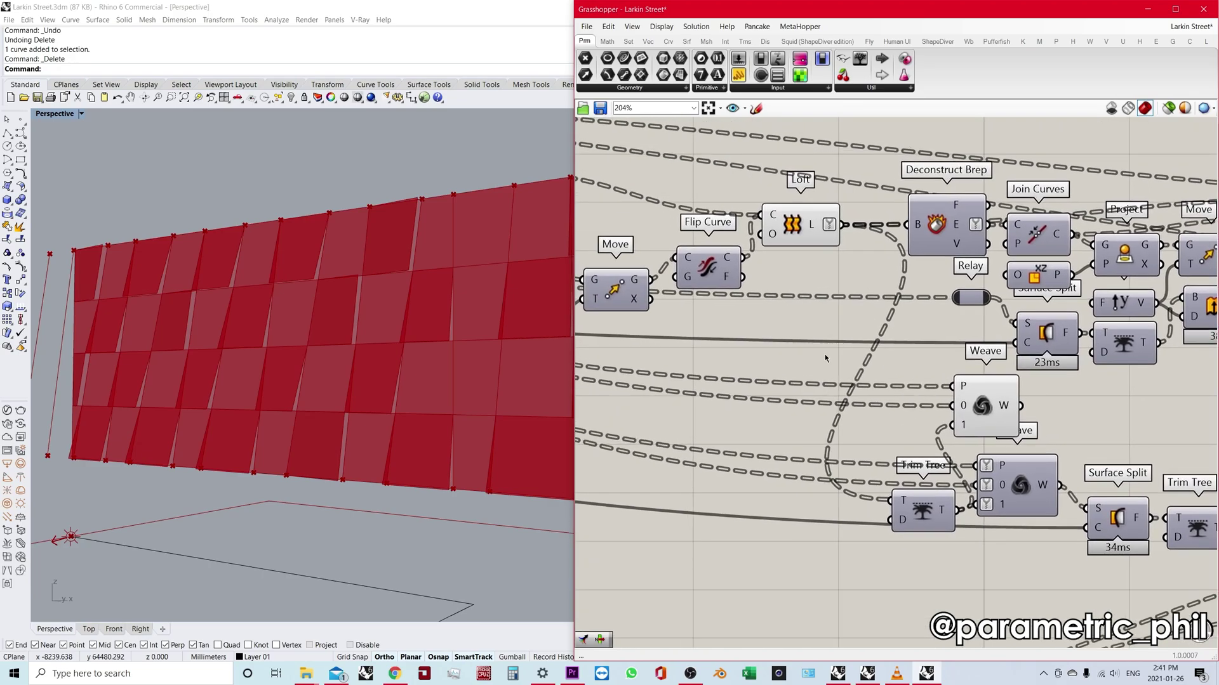